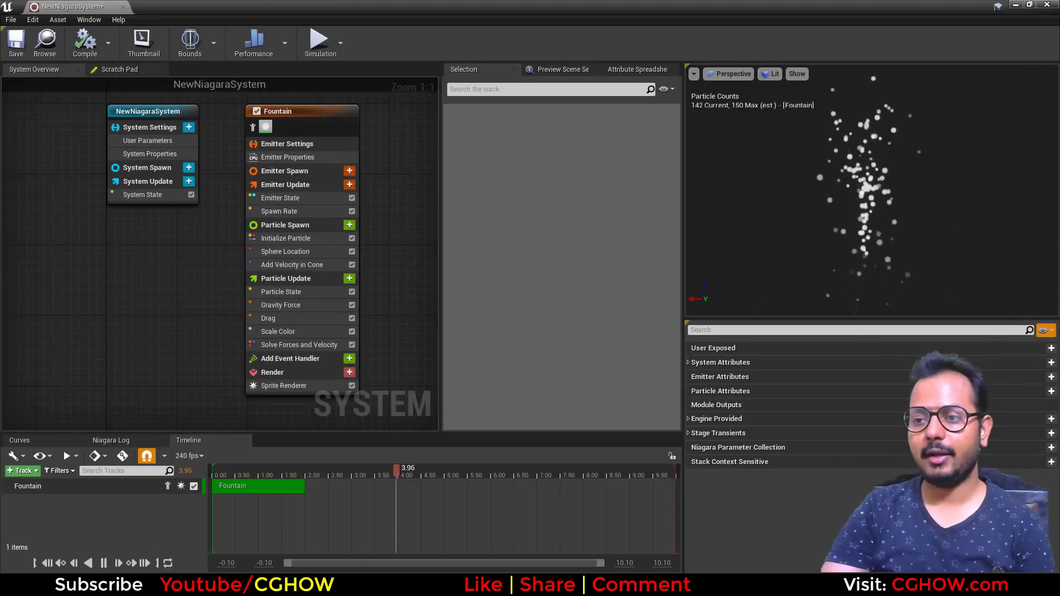
- Select the Fountain's Spawn Rate module and browse the Spawning modules offered for Emitter Update
left_click(283, 211)
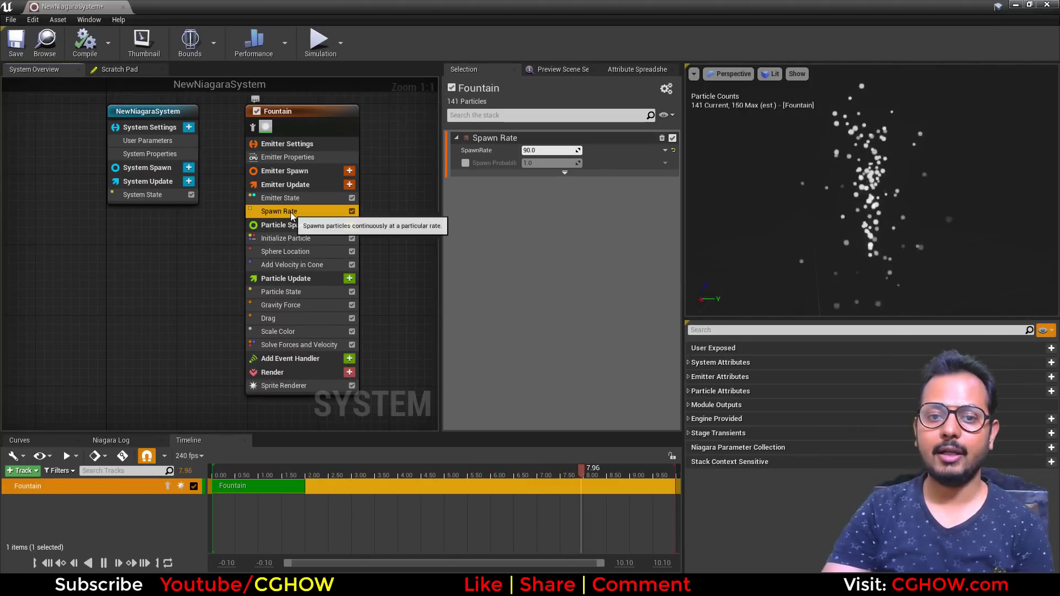
left_click(349, 187)
left_click(195, 303)
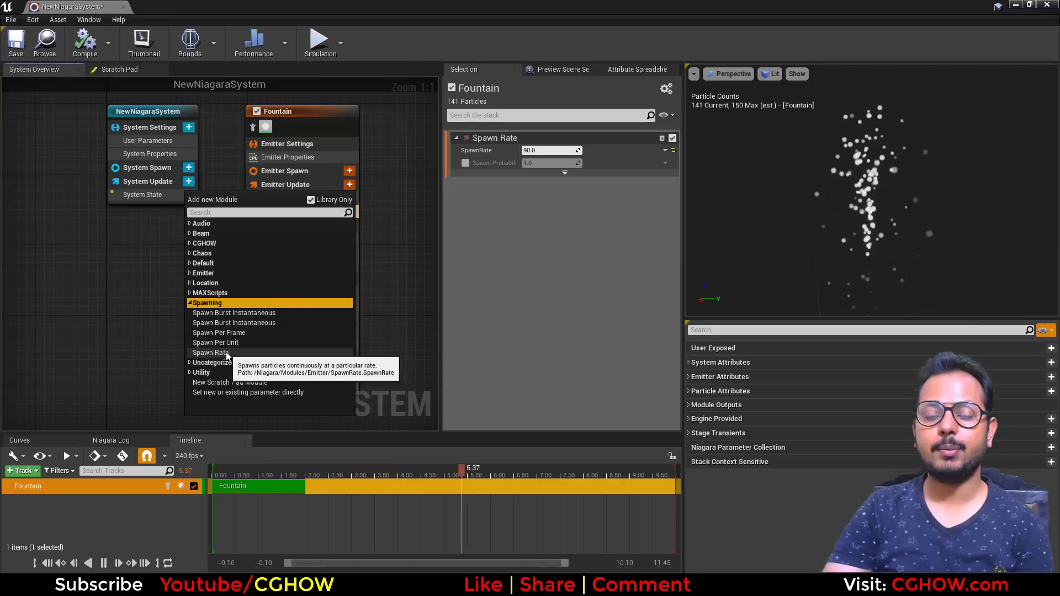
left_click(157, 298)
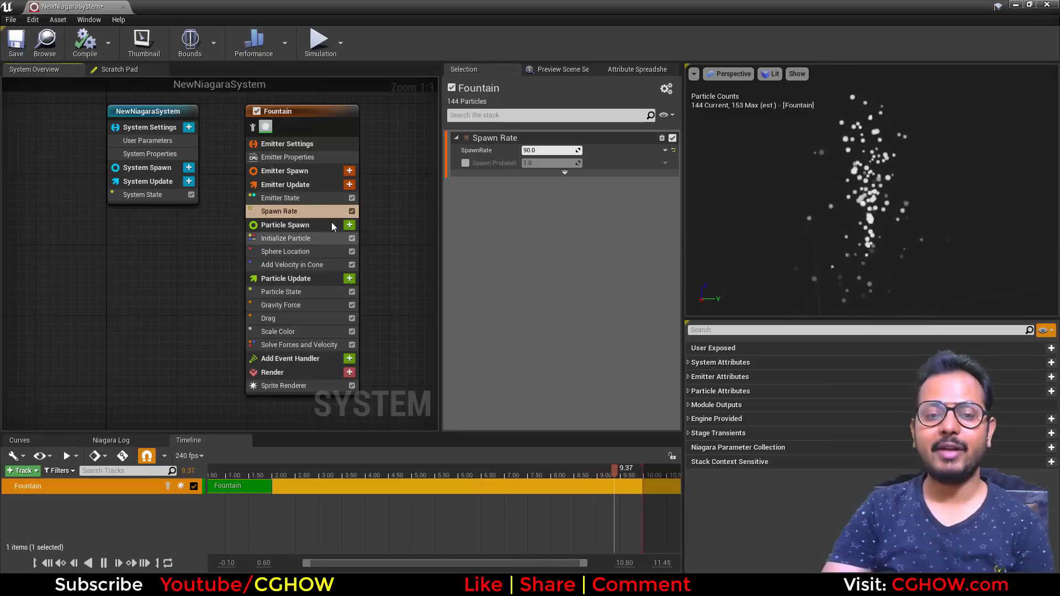
- Show the Spawn Rate module's advanced options and set SpawnRate to 1000
left_click(564, 173)
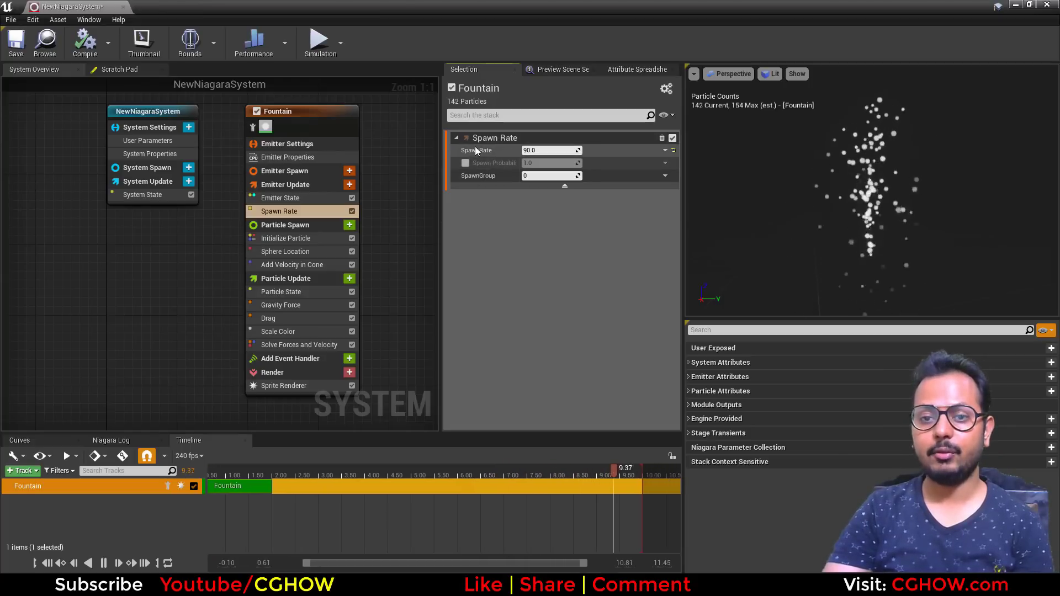
mouse_move(475, 152)
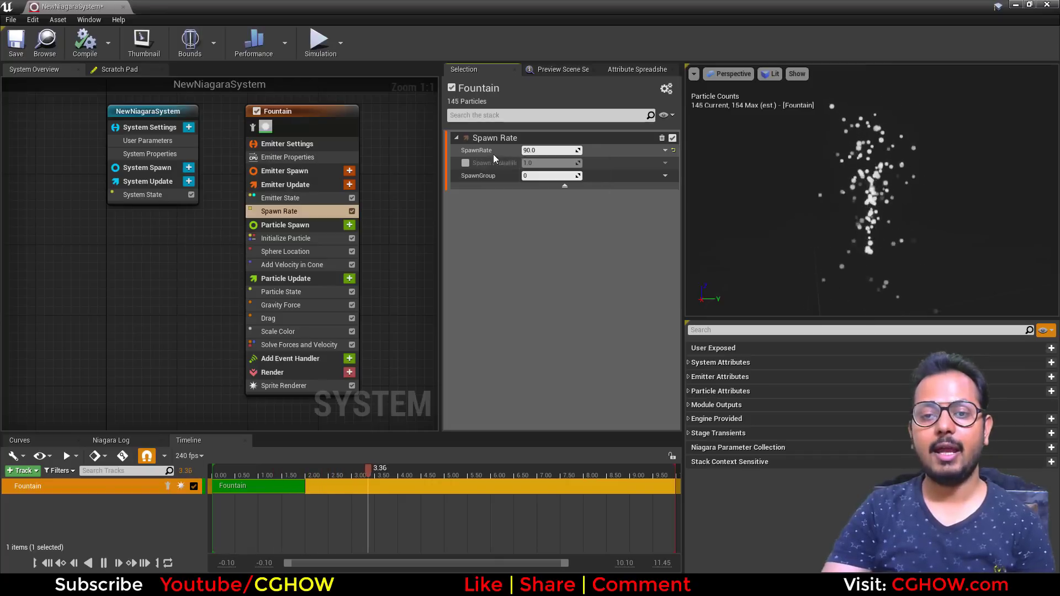
type("1")
key("Return")
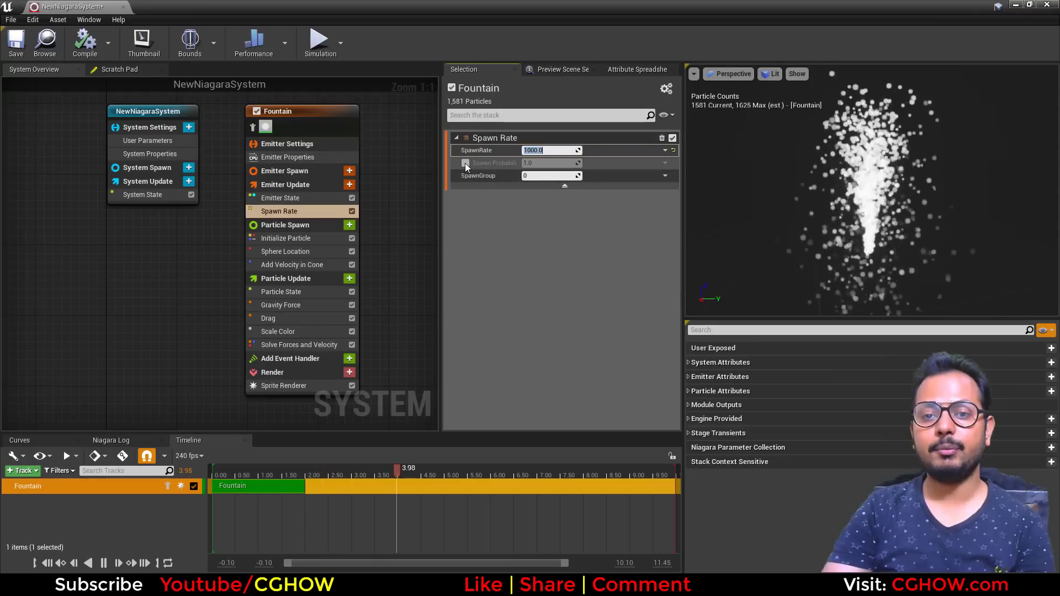
- Enable Spawn Probability in the Spawn Rate module and set it to 0.1
left_click_drag(441, 177, 401, 181)
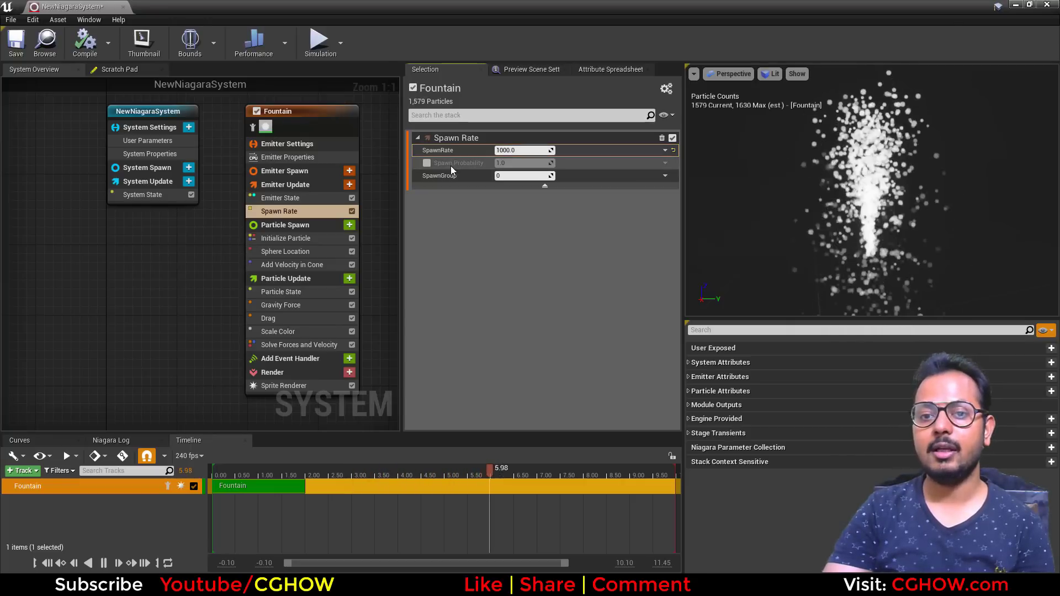
left_click(426, 163)
left_click(500, 163)
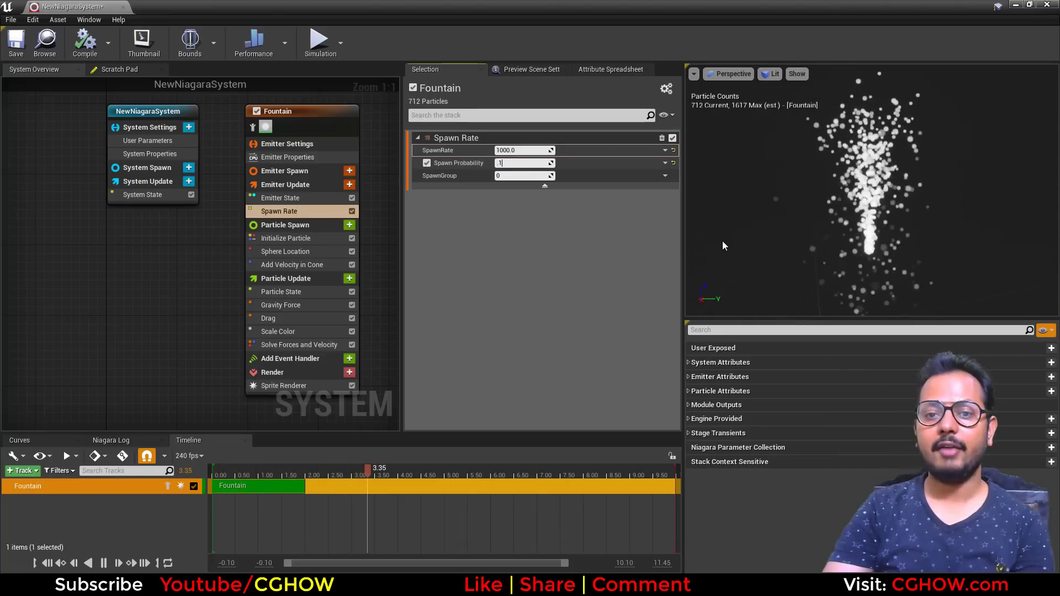
type("0.1")
key("Return")
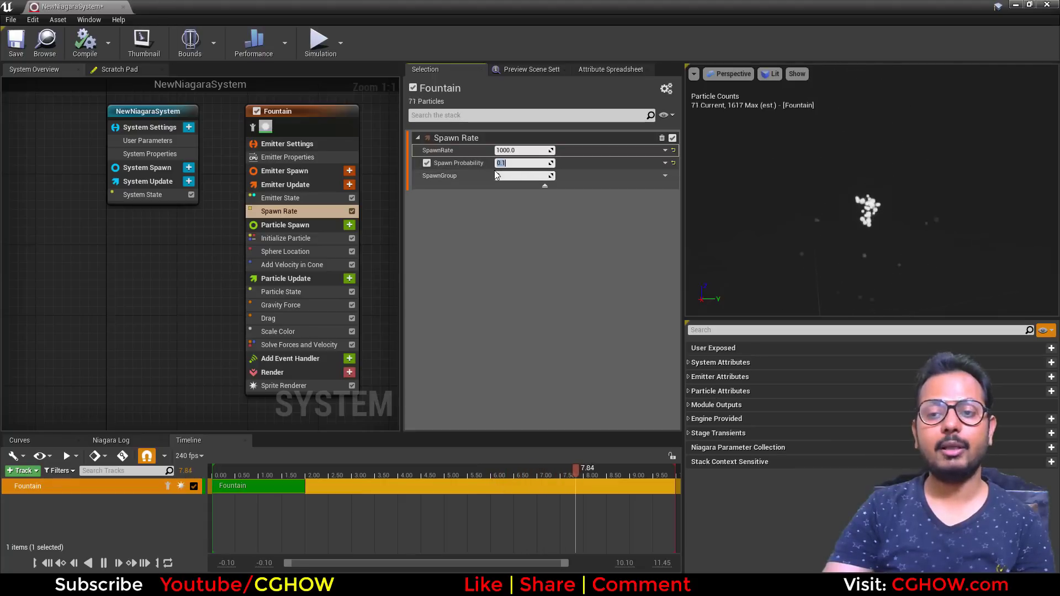
- Change Spawn Probability to a Random Range Float with a Maximum of 0.1
left_click(665, 163)
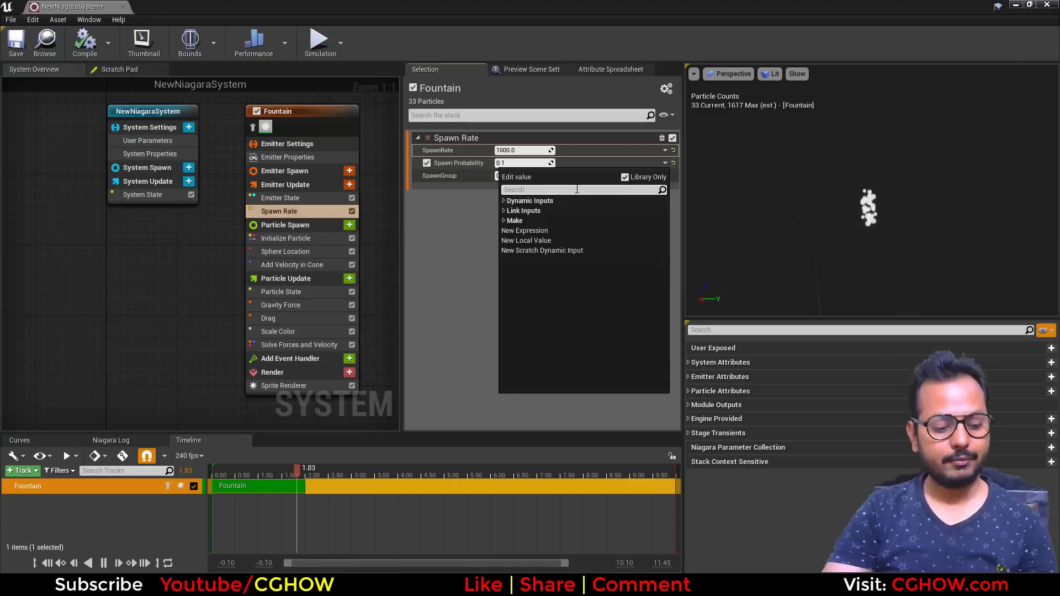
type("uni")
left_click(543, 211)
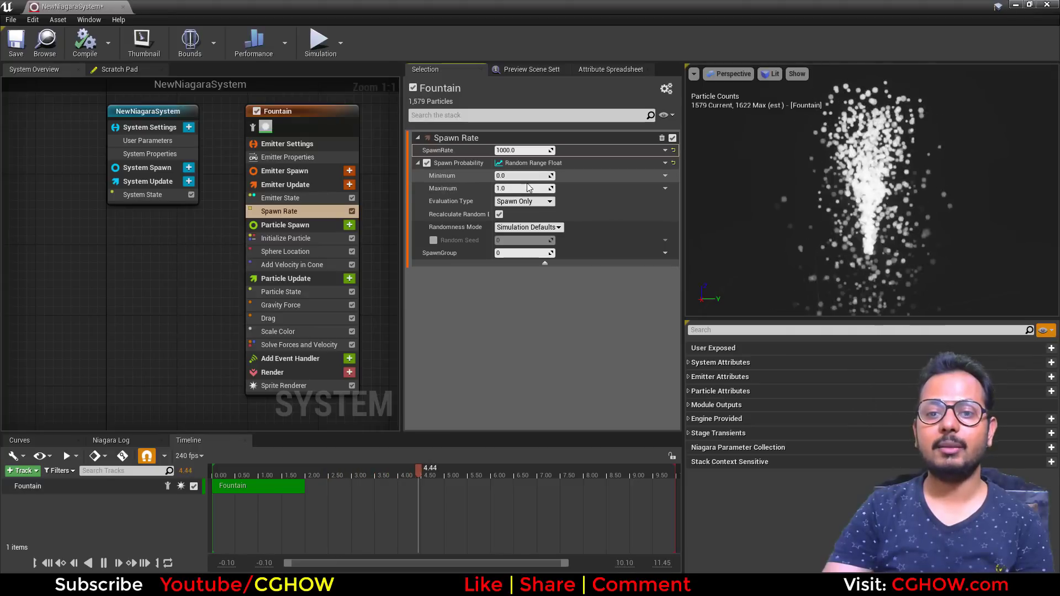
left_click(510, 188)
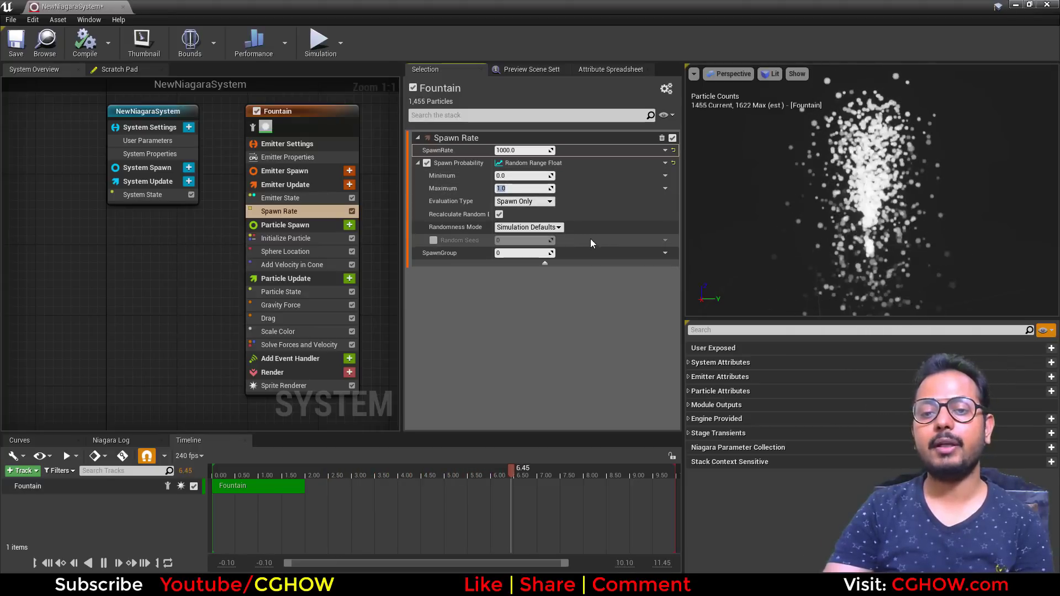
type("0.1")
key("Return")
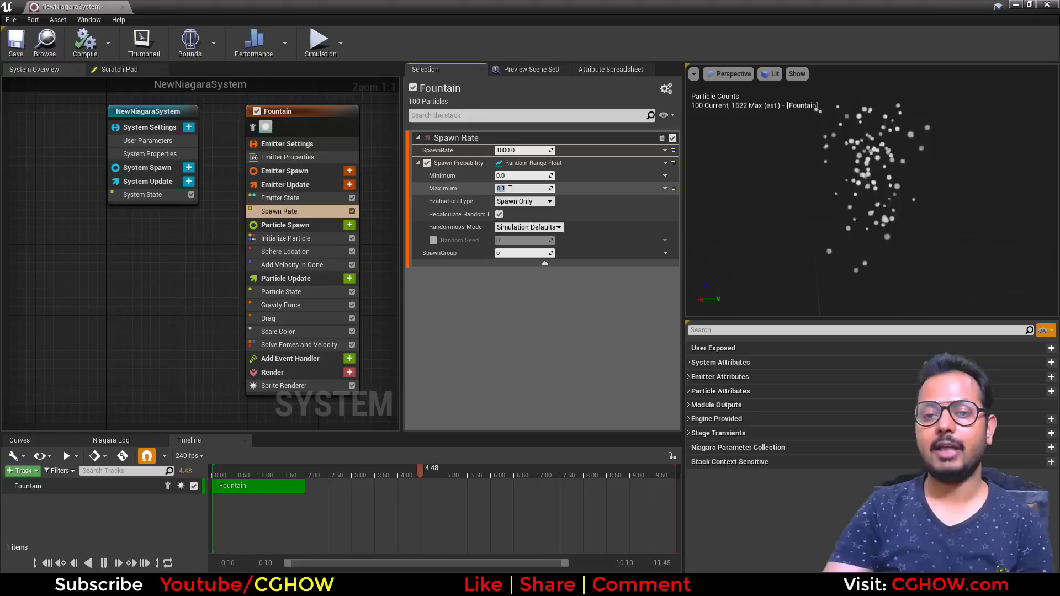
- Reset Spawn Probability to its default value
left_click(508, 149)
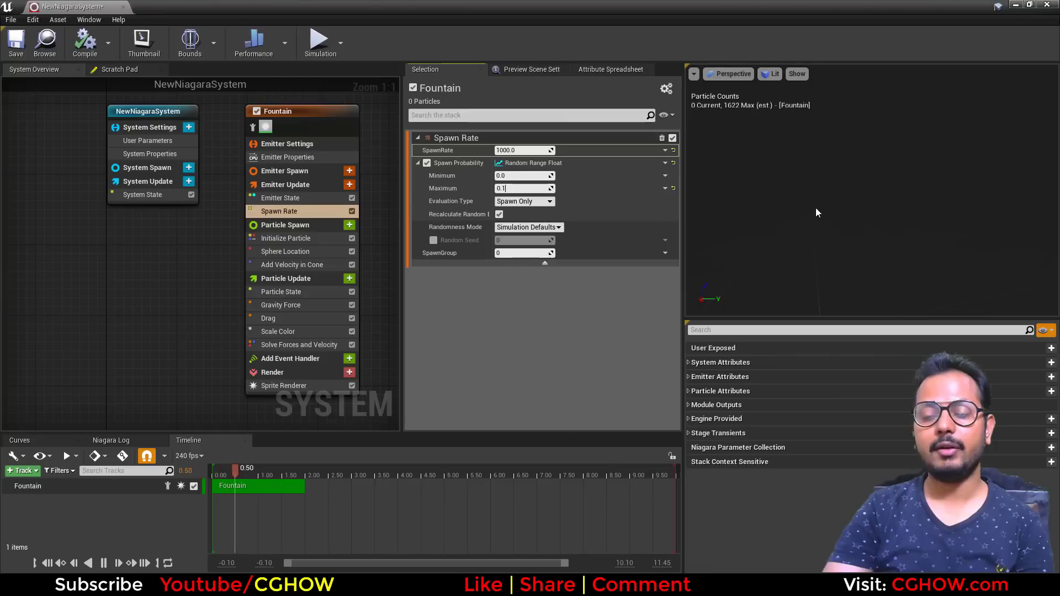
left_click(673, 164)
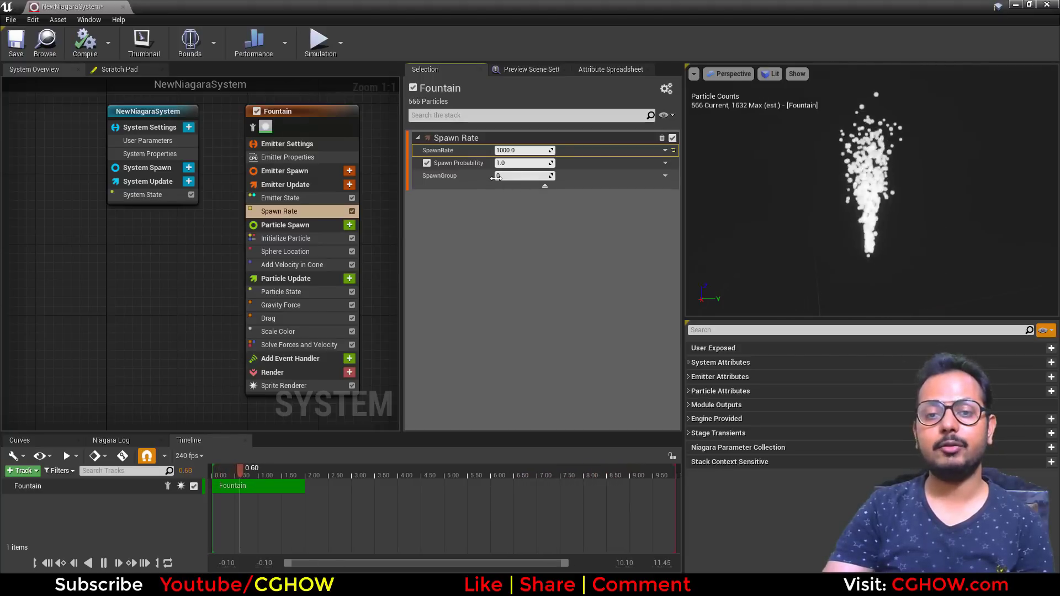
- Enter trial values in the SpawnGroup field and set it back to 0
mouse_move(453, 177)
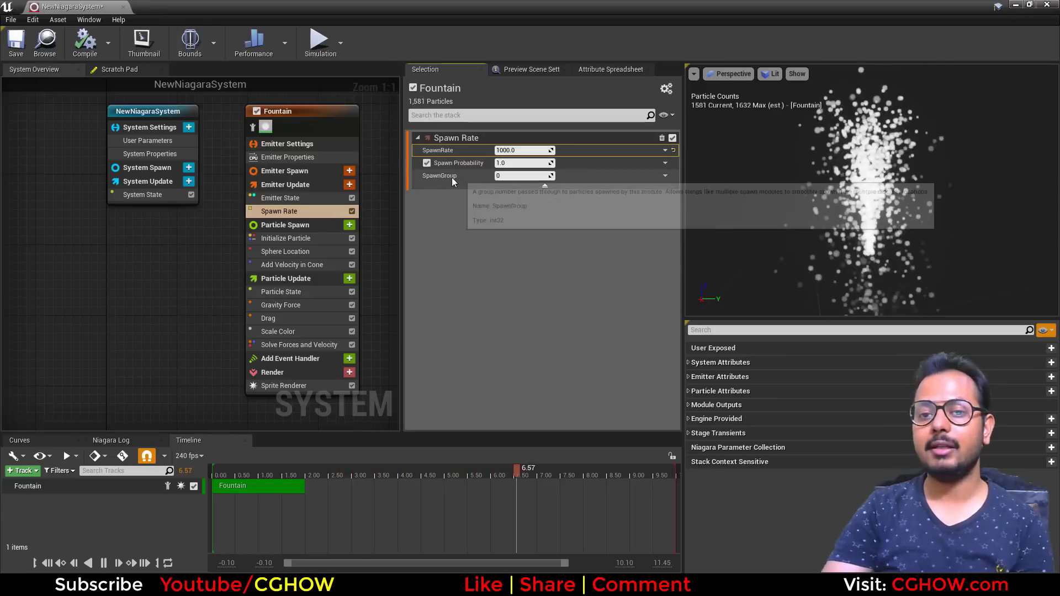
left_click(517, 177)
type("1")
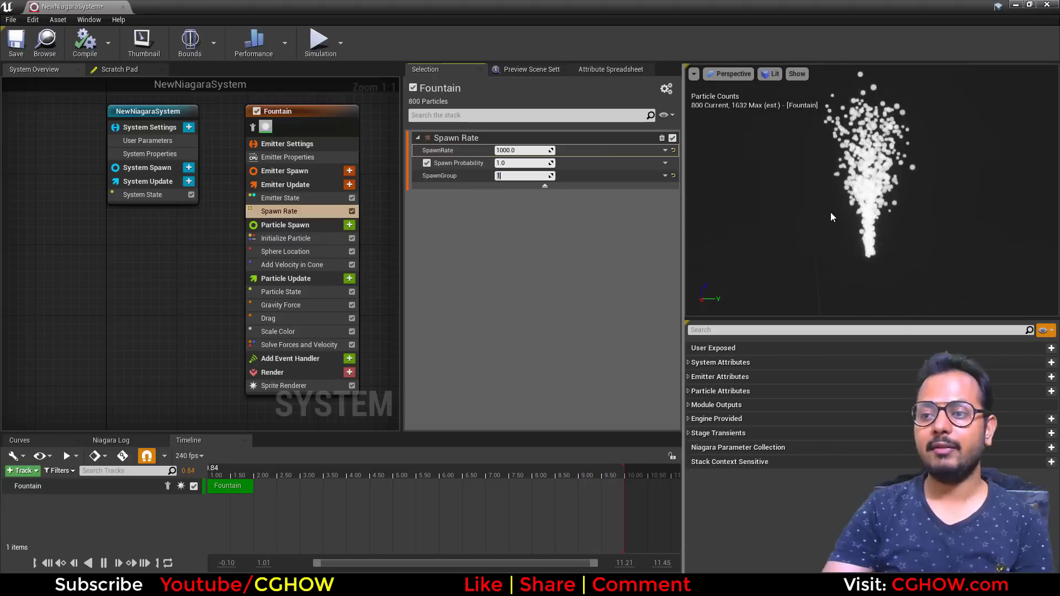
type("5")
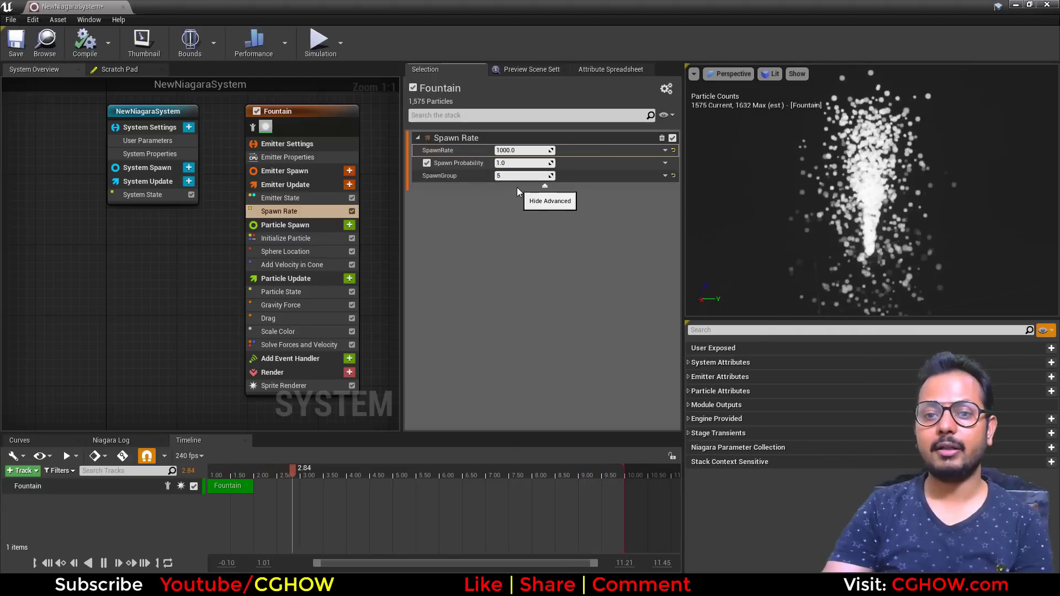
type("1000")
key("Return")
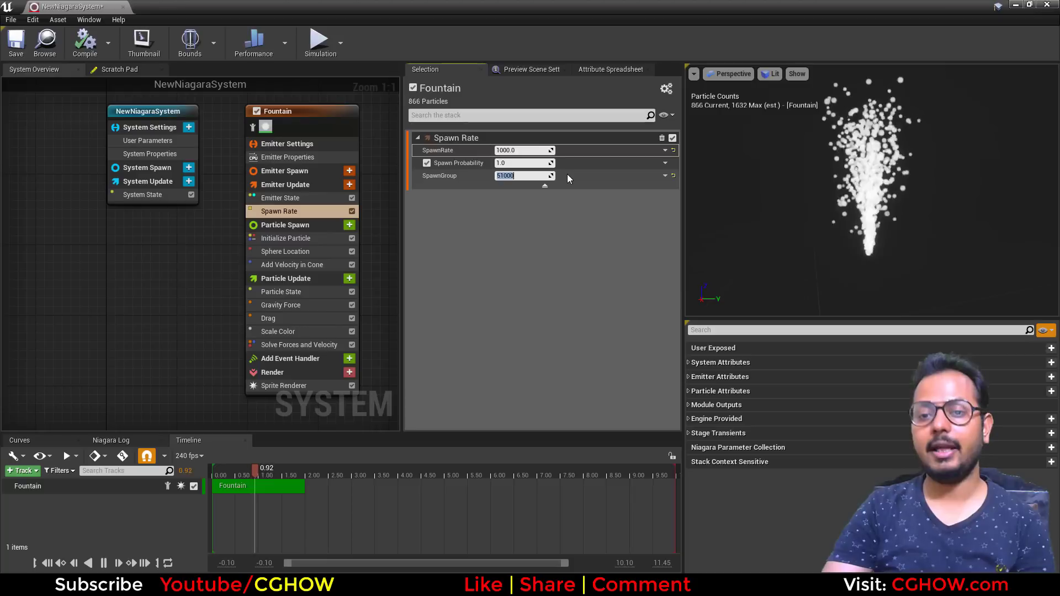
type("0")
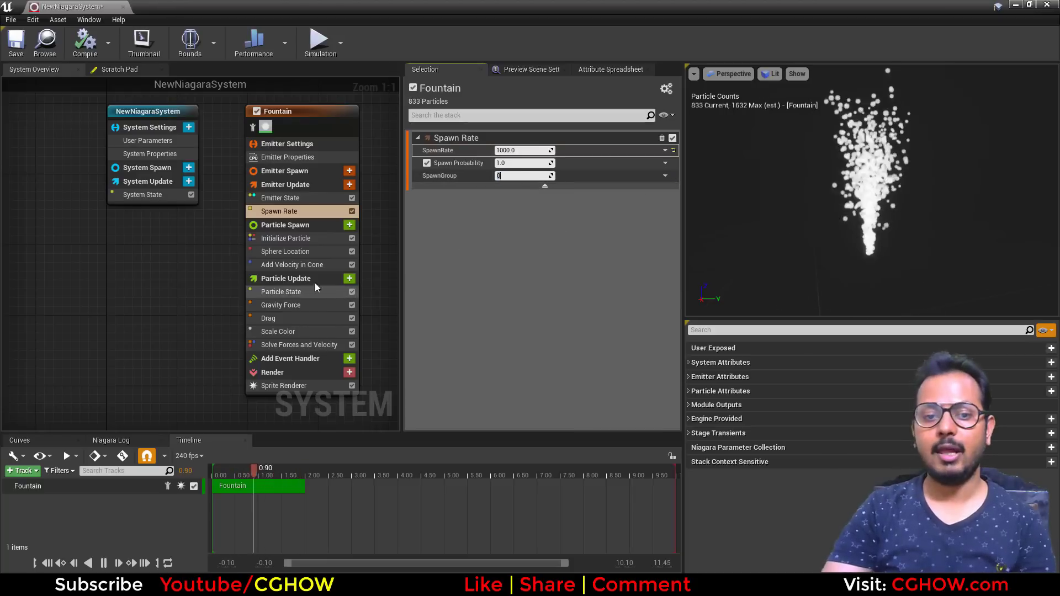
- Duplicate the Sphere Location module in Particle Spawn and select the copy
left_click(307, 252)
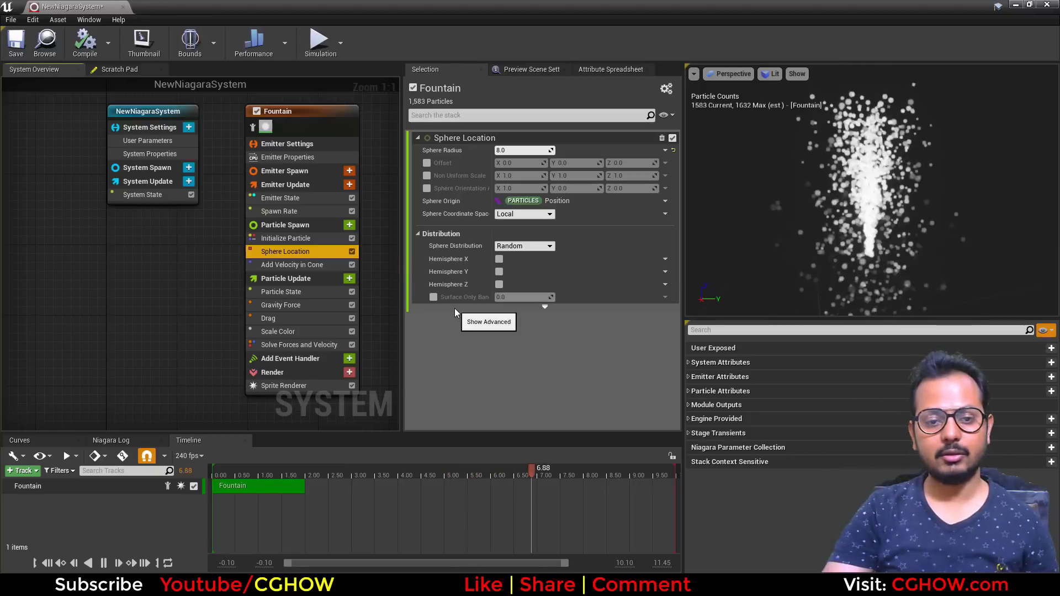
key("ctrl+d")
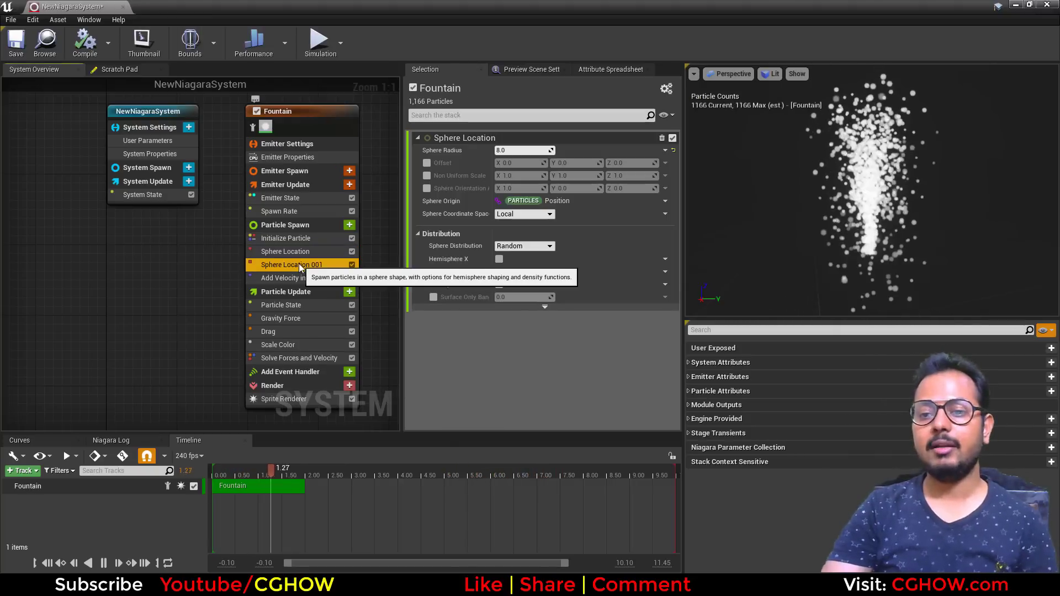
left_click(299, 265)
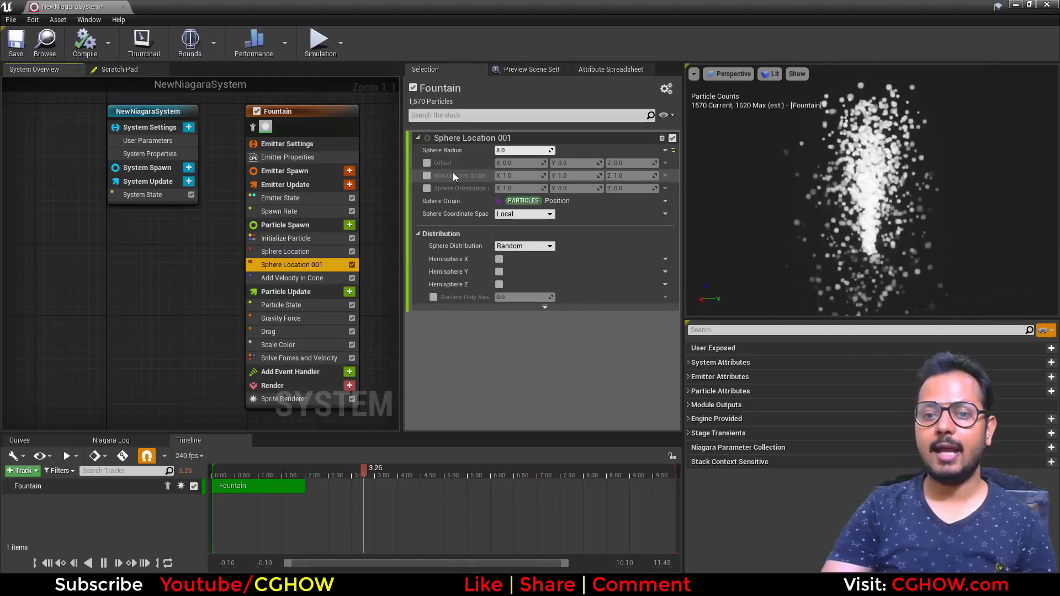
- Enable the duplicate Sphere Location's Offset and set its X to 100
left_click(426, 163)
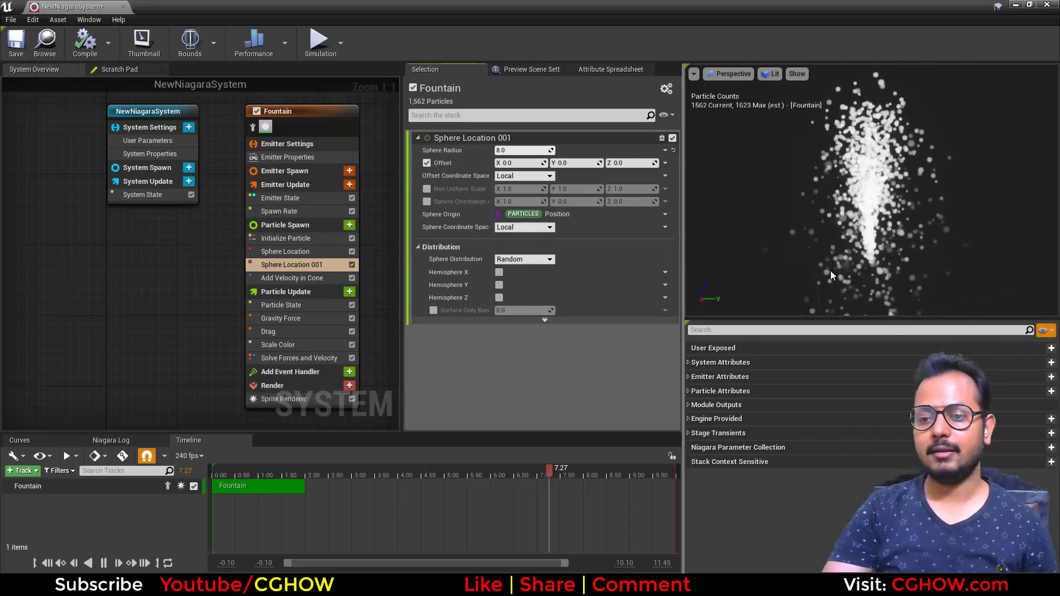
left_click_drag(831, 271, 712, 273)
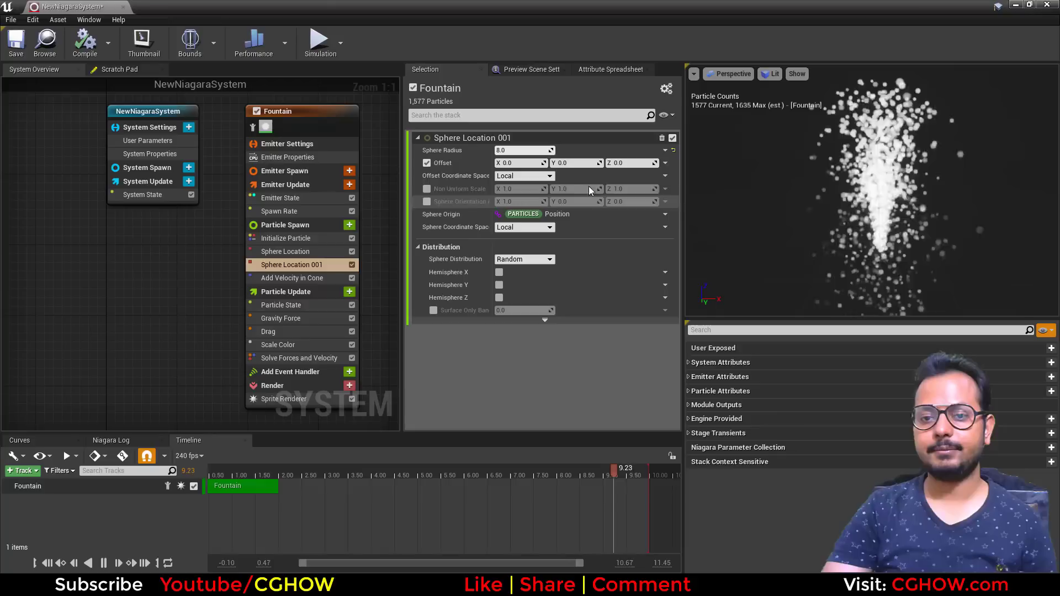
left_click(524, 165)
type("0")
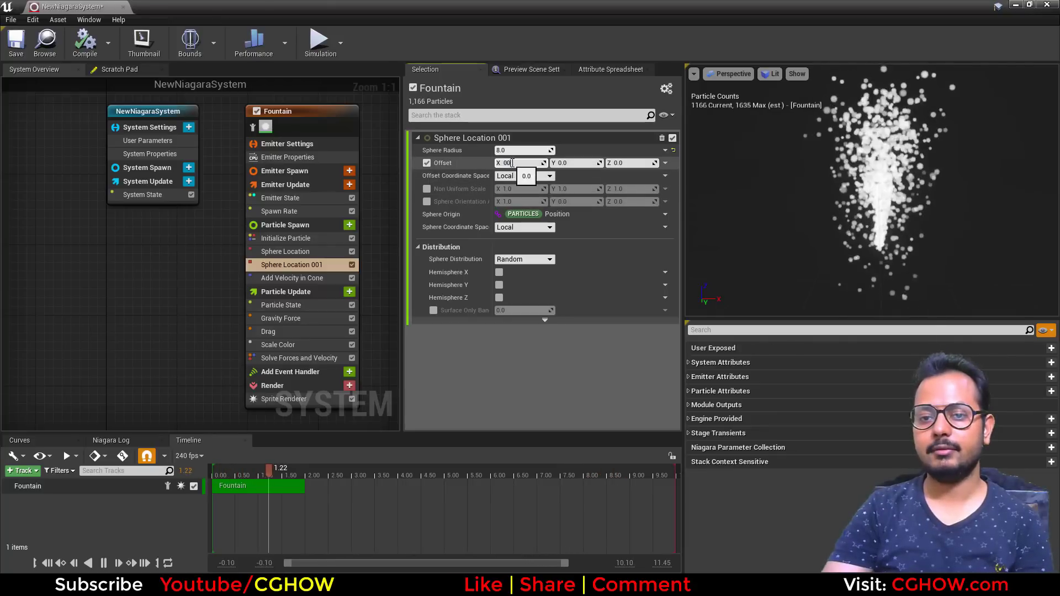
key("Return")
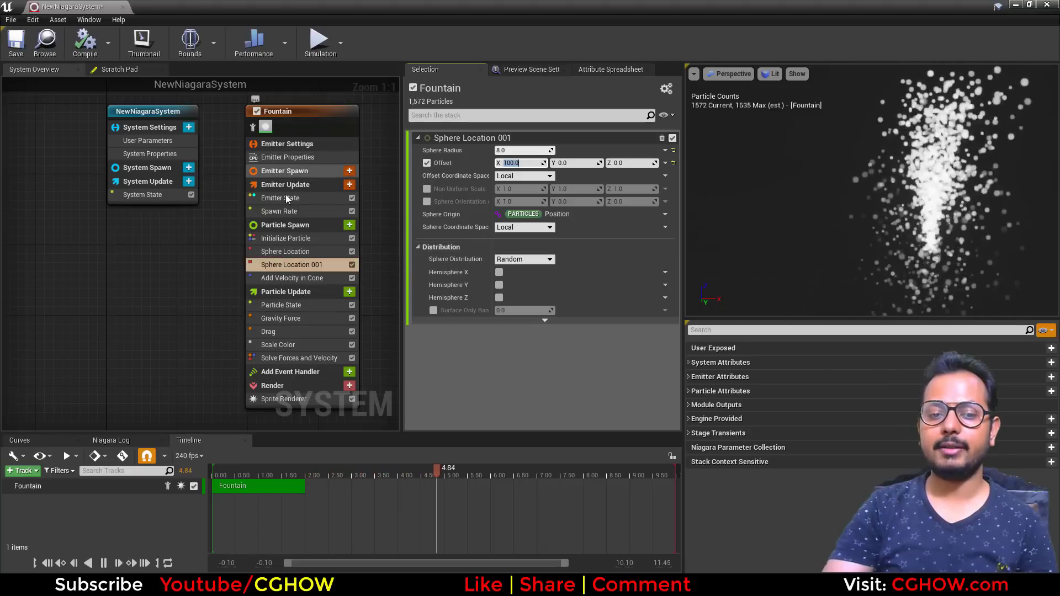
- Move the duplicate Sphere Location above the original and back below it
left_click_drag(287, 268, 286, 249)
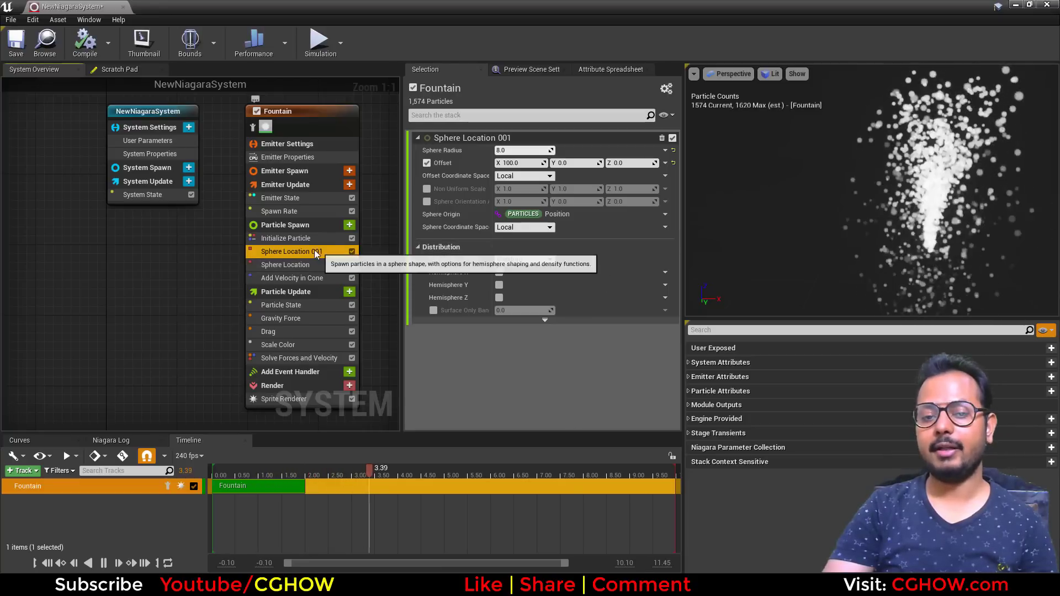
left_click_drag(313, 253, 310, 271)
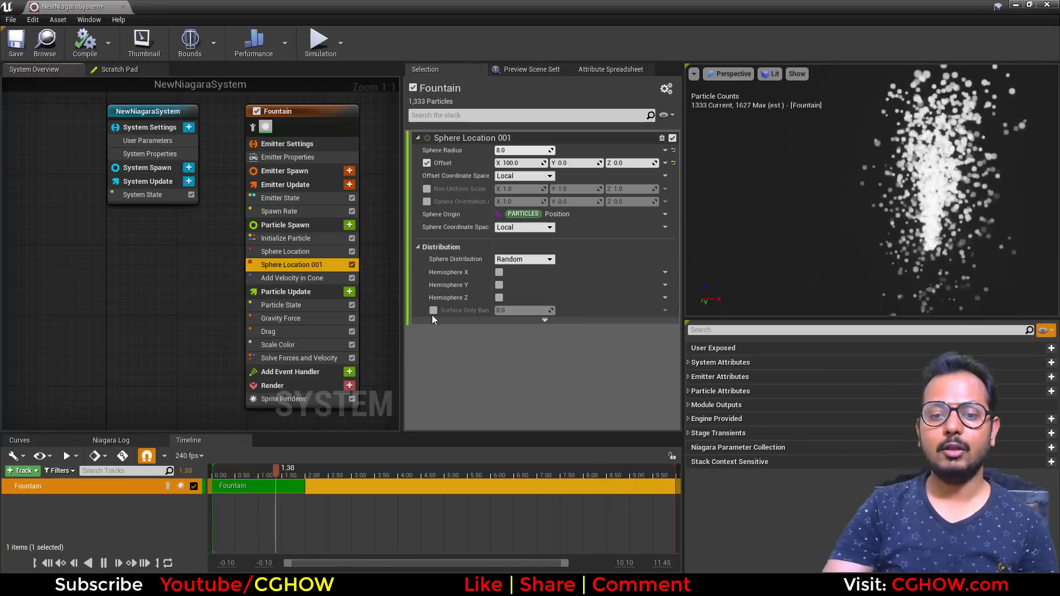
- Expand the duplicate Sphere Location's advanced options and compare them with the Spawn Rate module
left_click(547, 320)
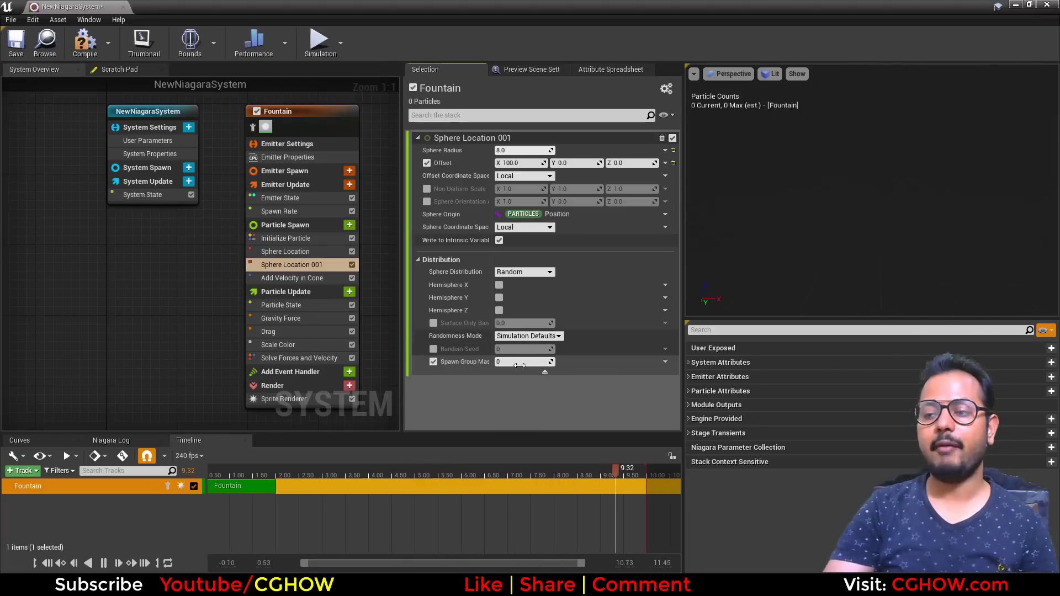
left_click(286, 211)
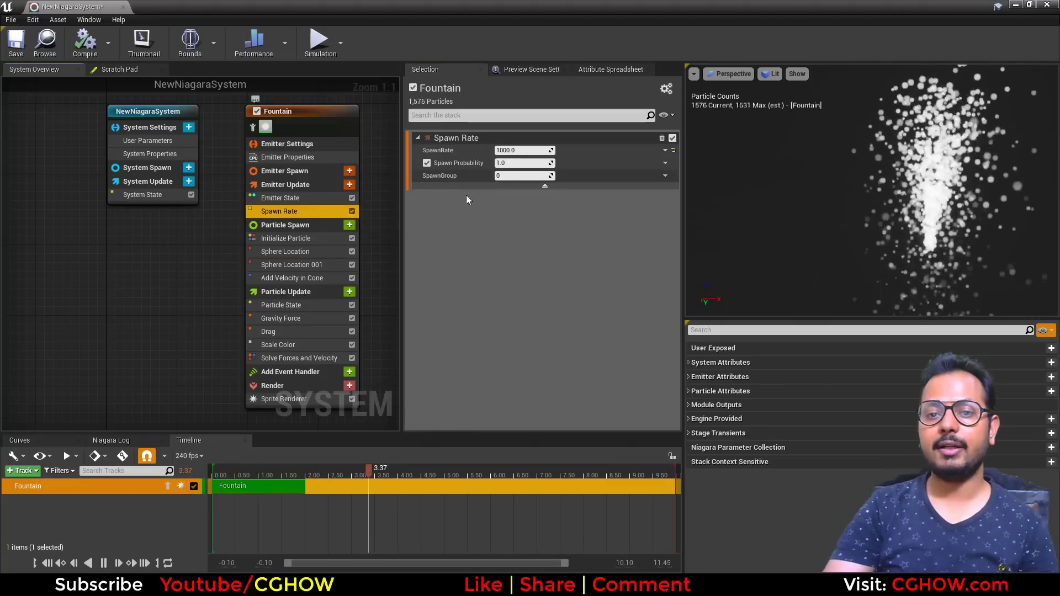
left_click(300, 266)
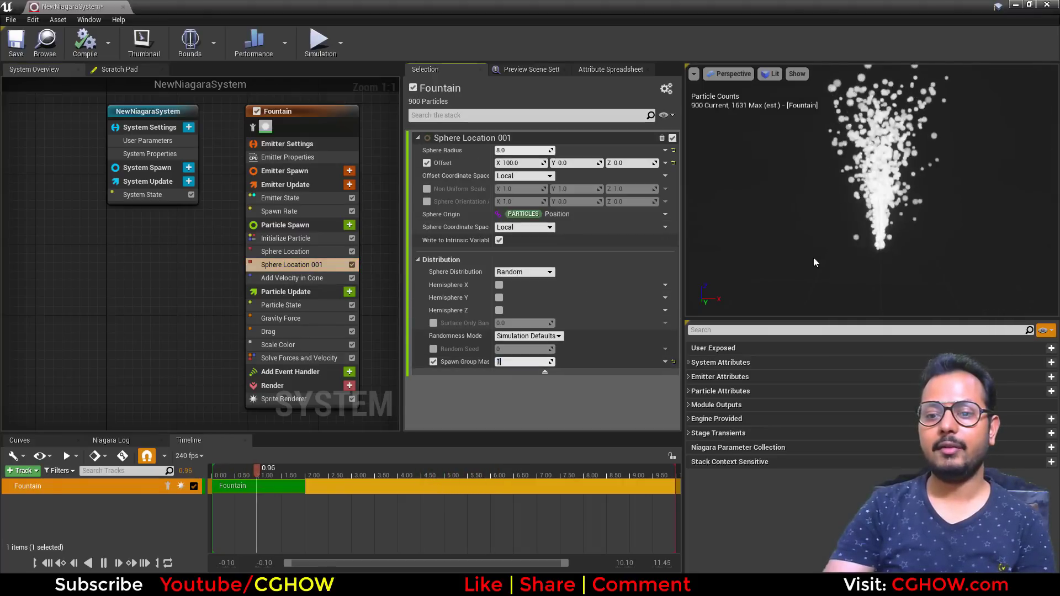
- Expand the original Sphere Location's advanced options and enable its Spawn Group Mask
left_click(309, 252)
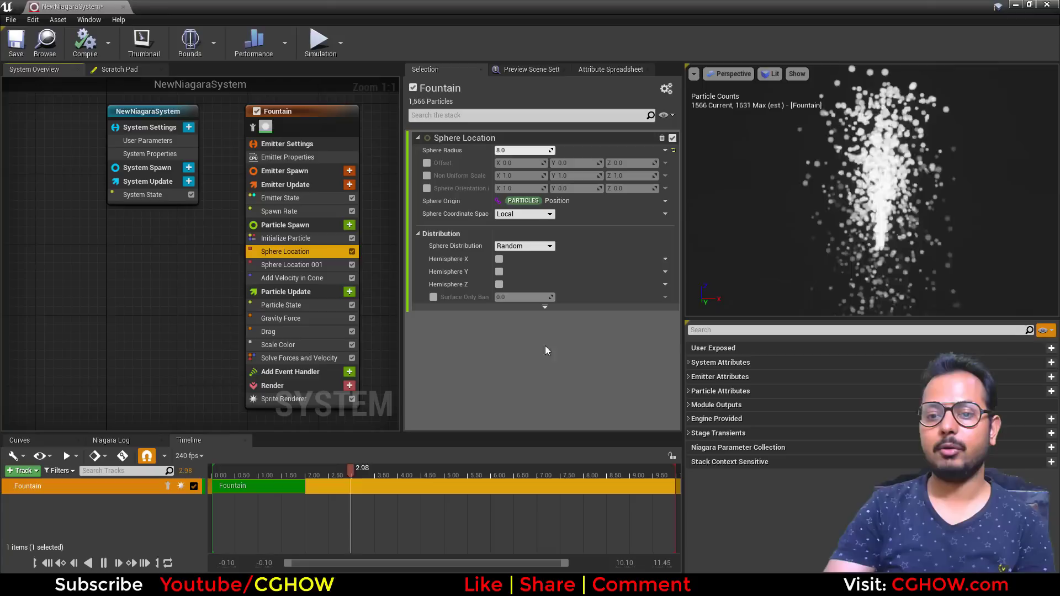
left_click(544, 307)
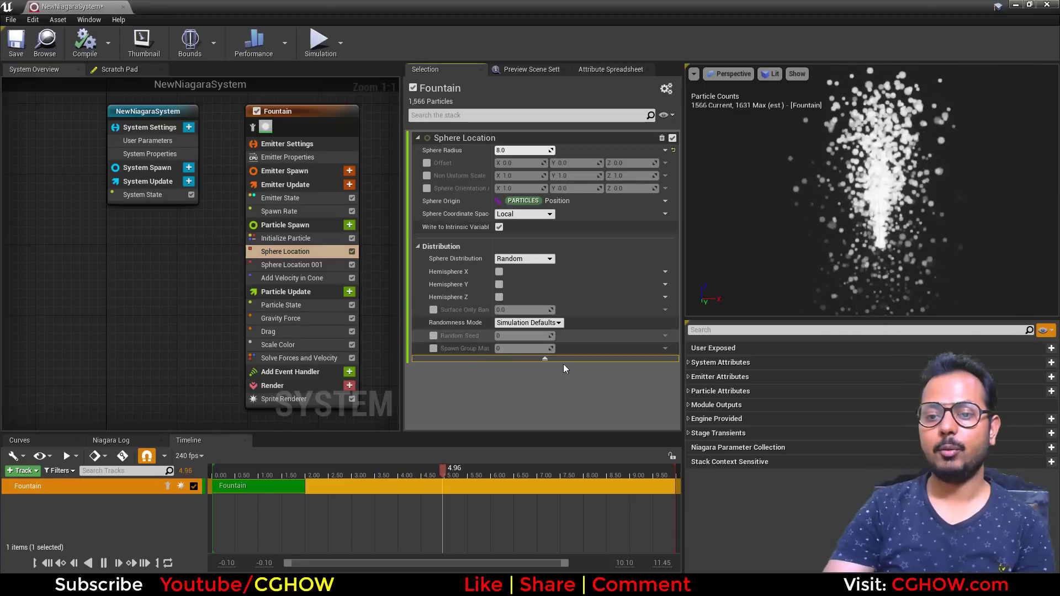
left_click(434, 349)
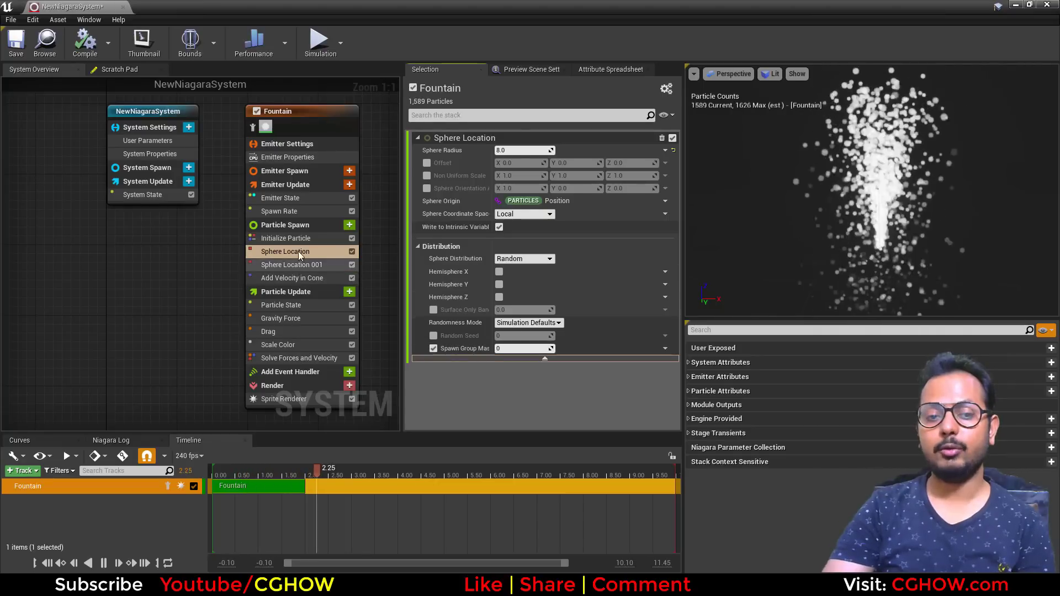
- Duplicate the Spawn Rate module and select the copy
left_click(303, 214)
key("ctrl+c")
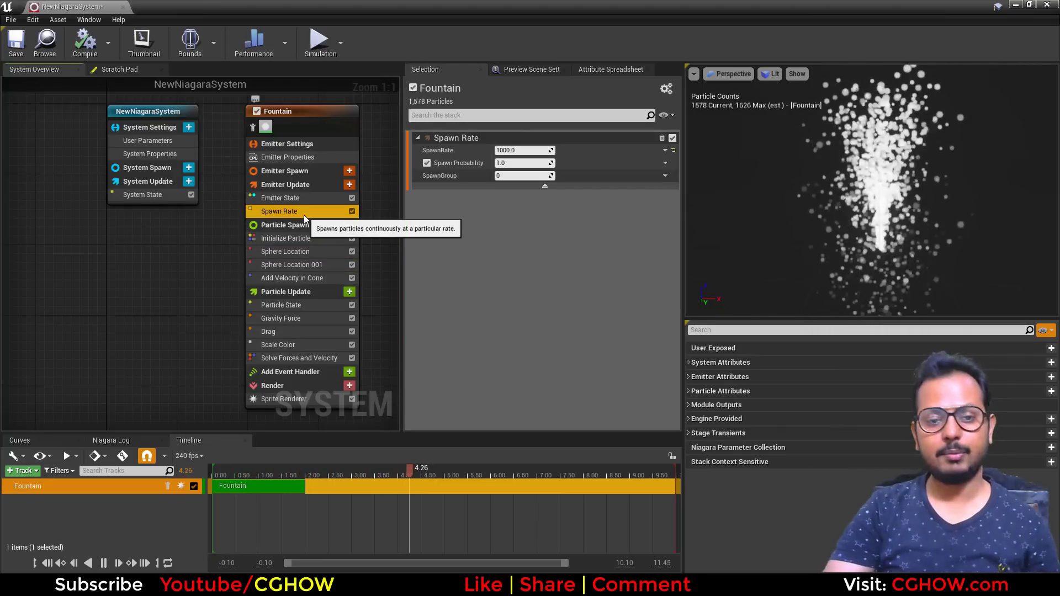
key("ctrl+v")
left_click(303, 227)
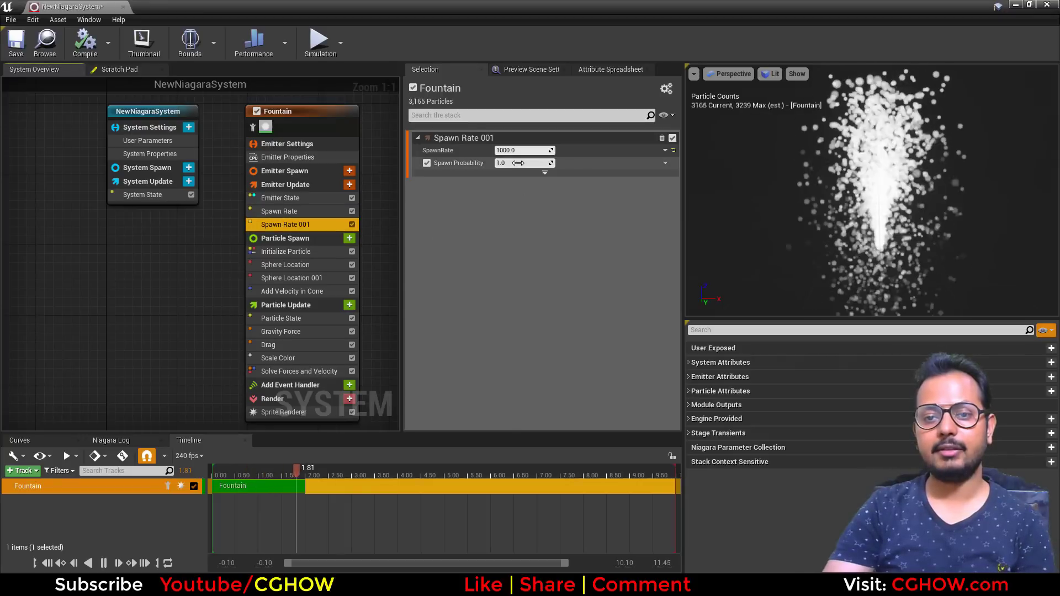
- Review the Spawn Rate and both Sphere Location modules, scrubbing the duplicate sphere's X offset to about 924
left_click(331, 212)
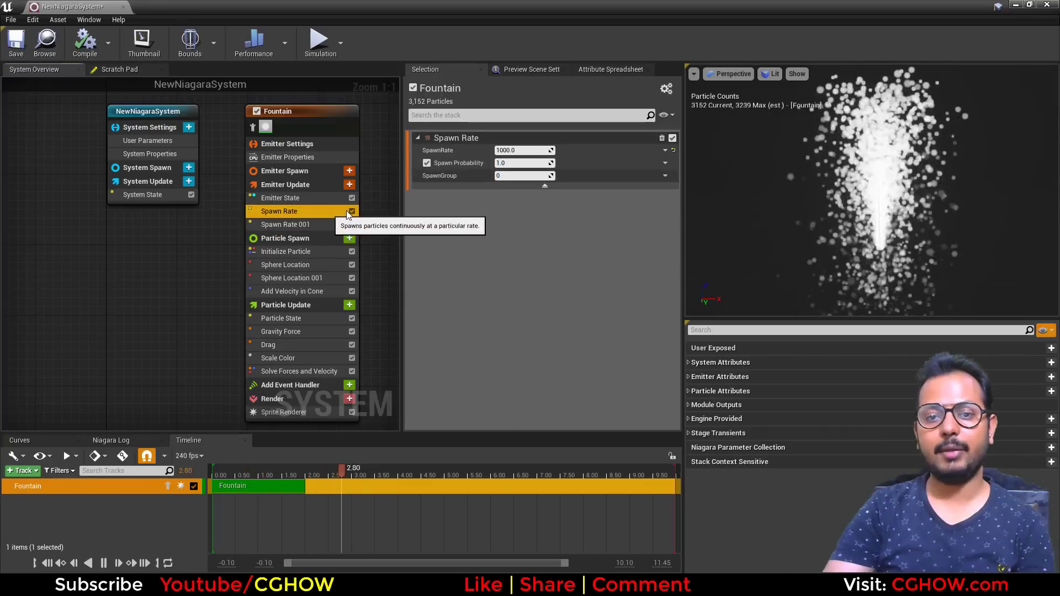
left_click(323, 276)
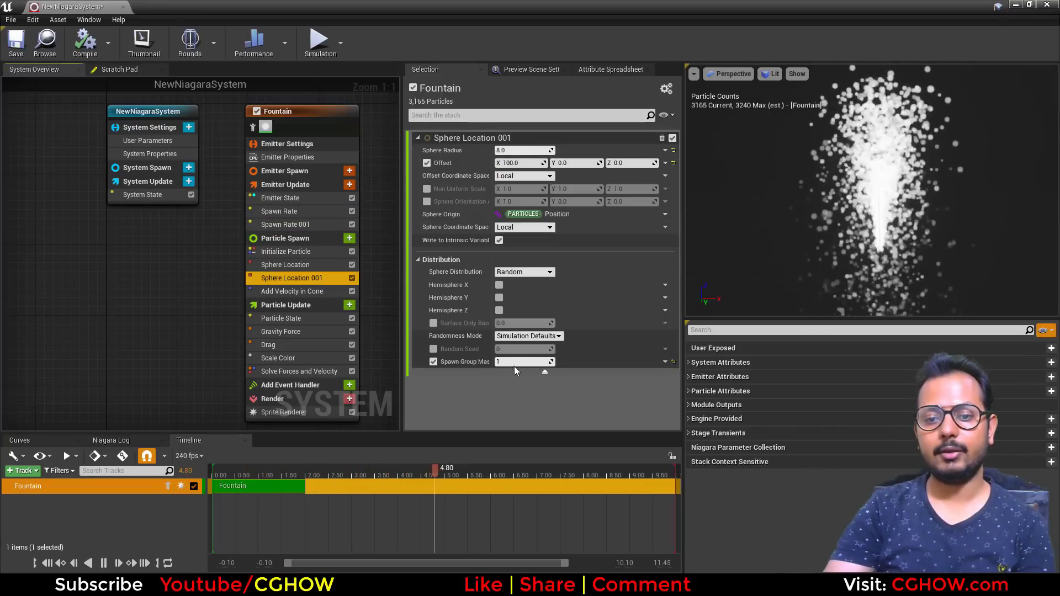
left_click(344, 268)
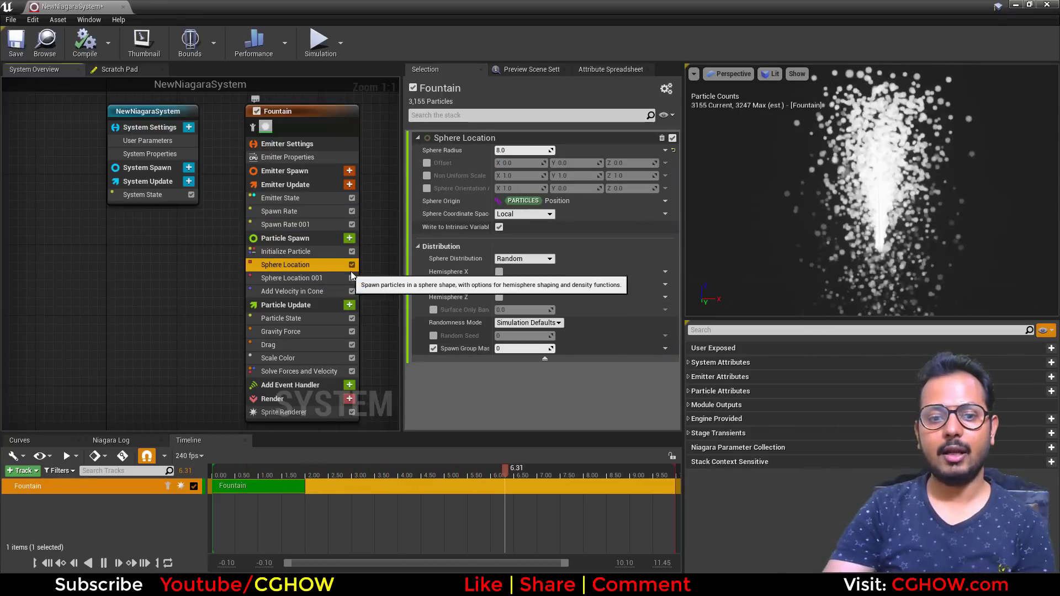
left_click(319, 277)
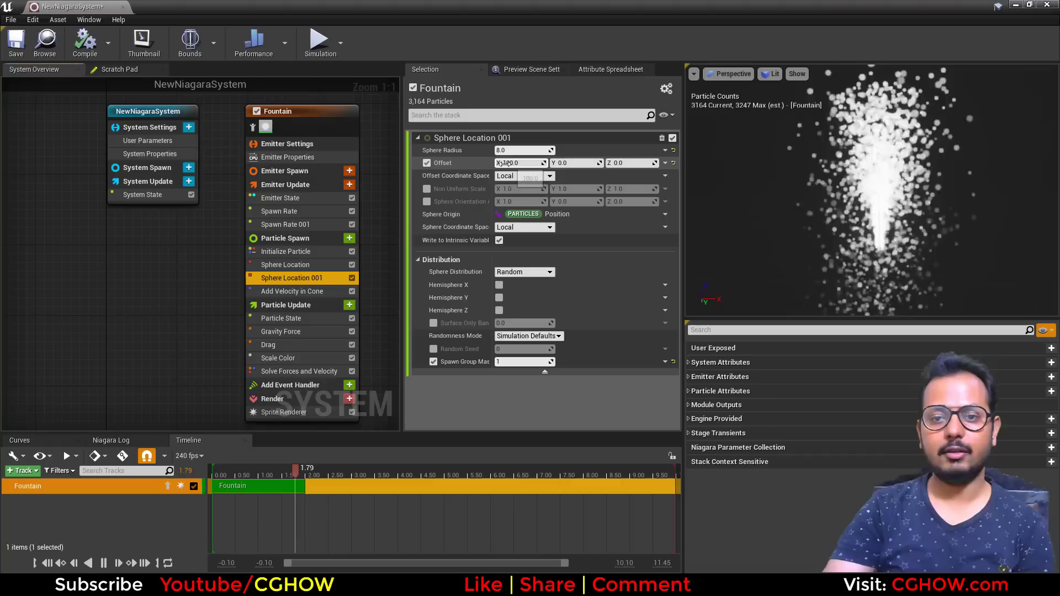
left_click_drag(519, 163, 604, 222)
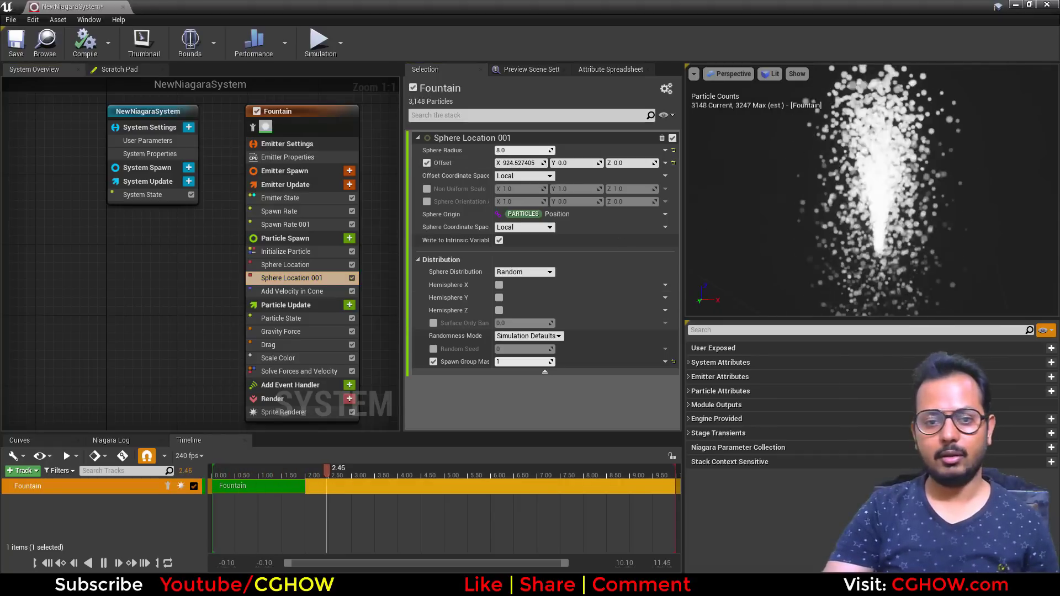
- Disable the duplicate Spawn Rate's Spawn Probability and set its SpawnGroup to 1
left_click(321, 211)
left_click(316, 227)
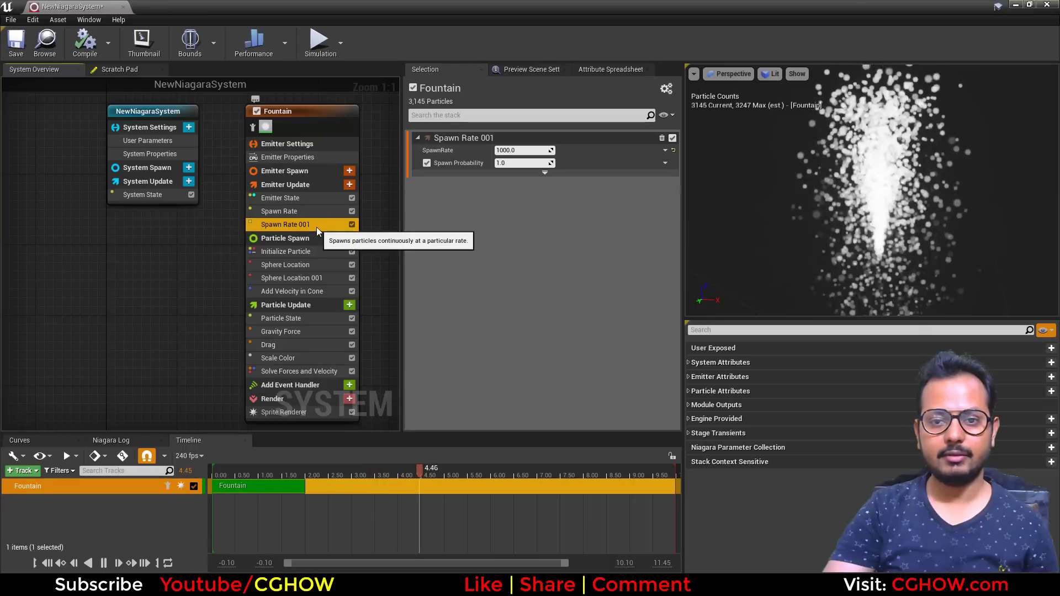
left_click(316, 210)
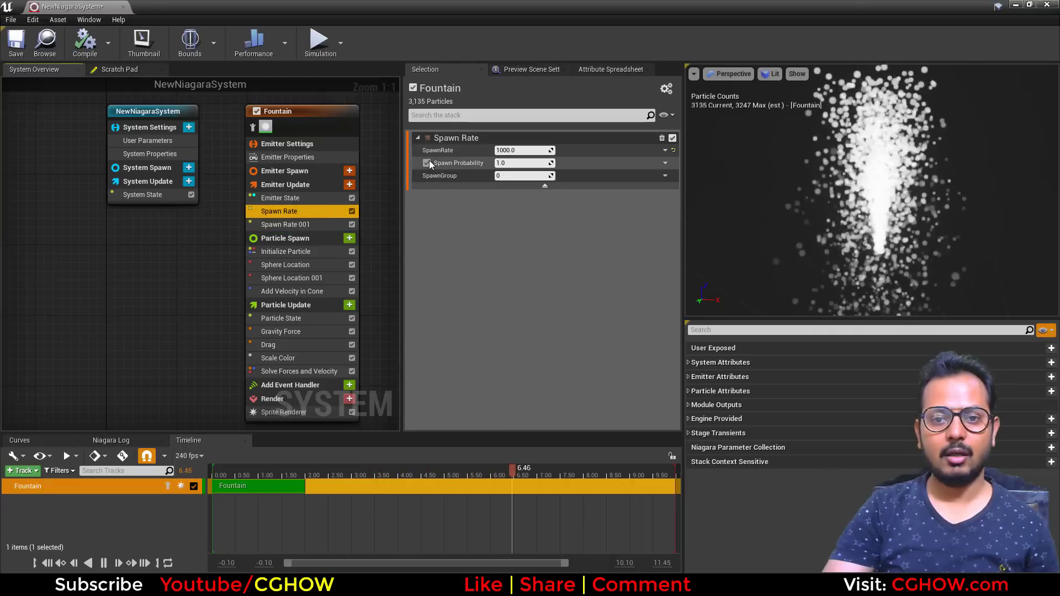
left_click(303, 224)
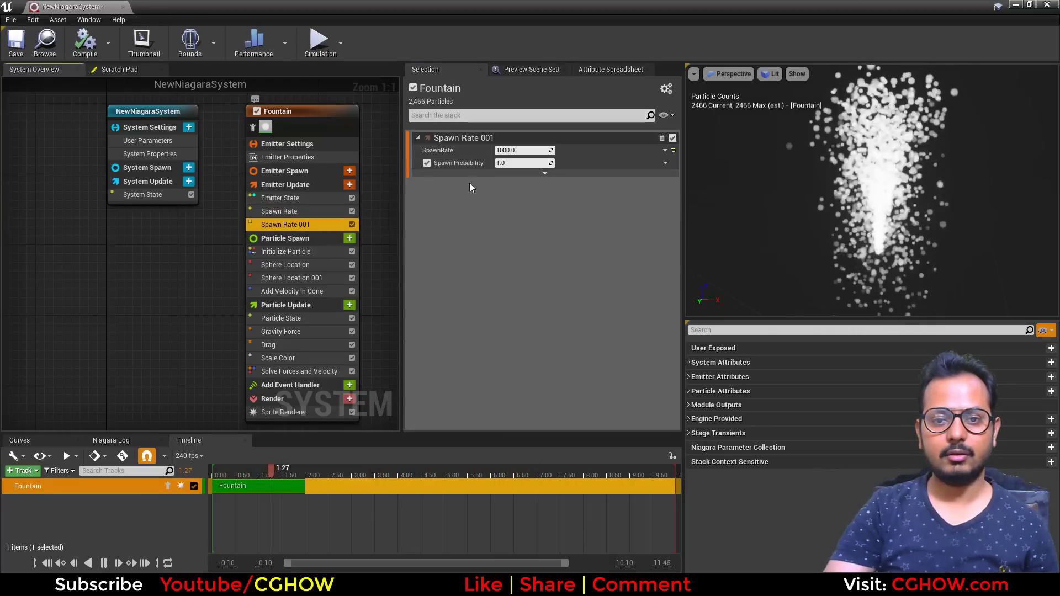
left_click(427, 163)
left_click(505, 175)
type("1")
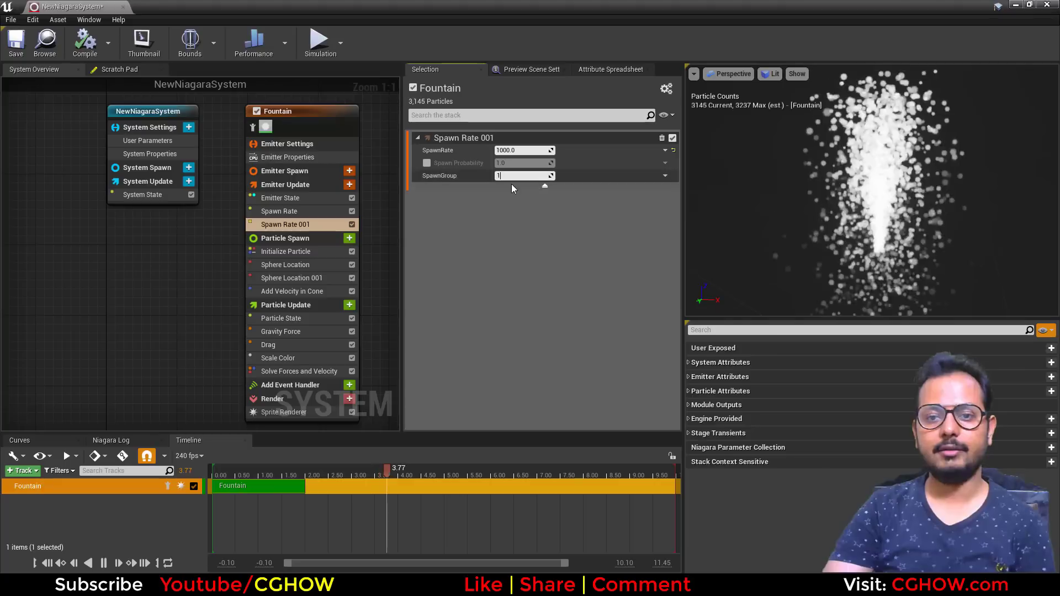
key("Return")
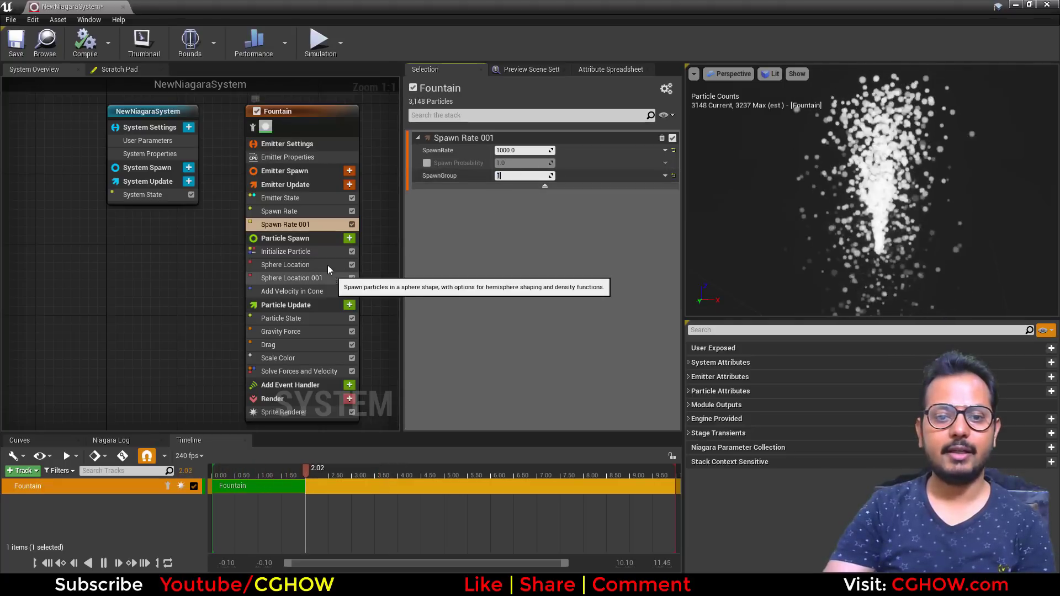
- Compare the spawn group settings of both Spawn Rate and both Sphere Location modules
left_click(299, 210)
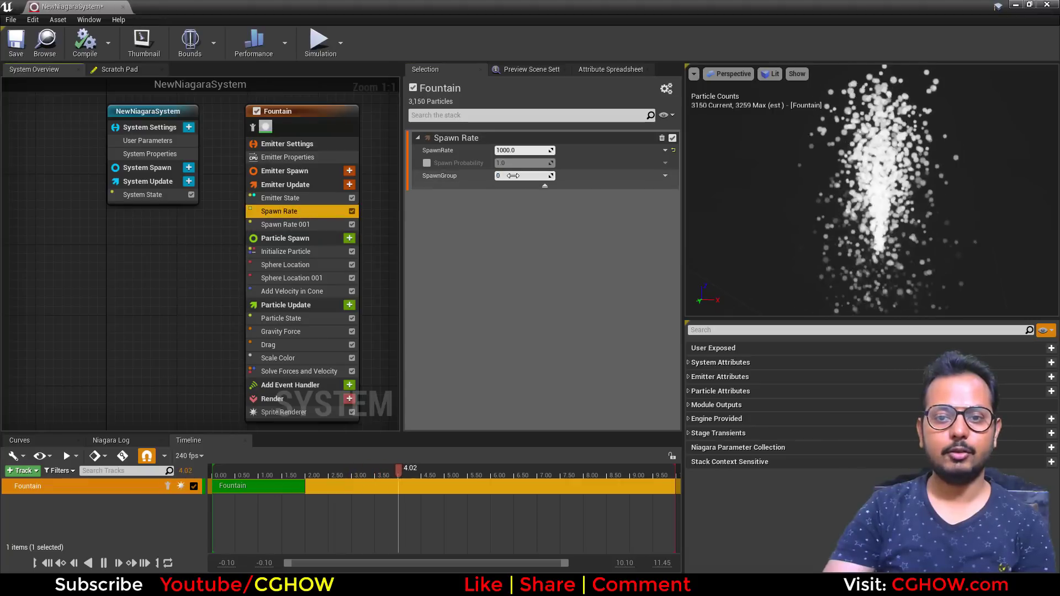
left_click(323, 224)
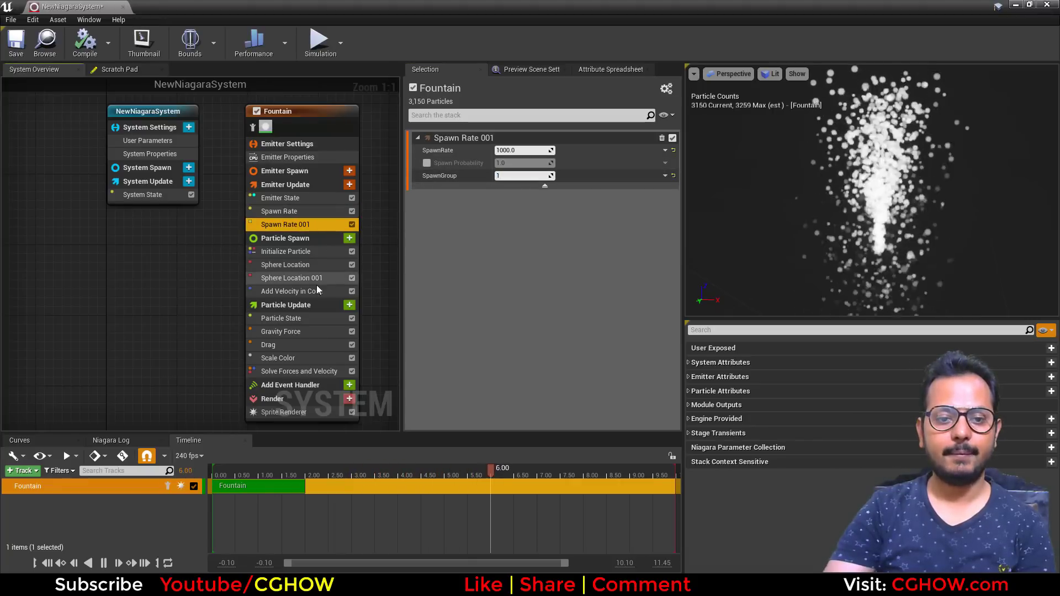
left_click(310, 265)
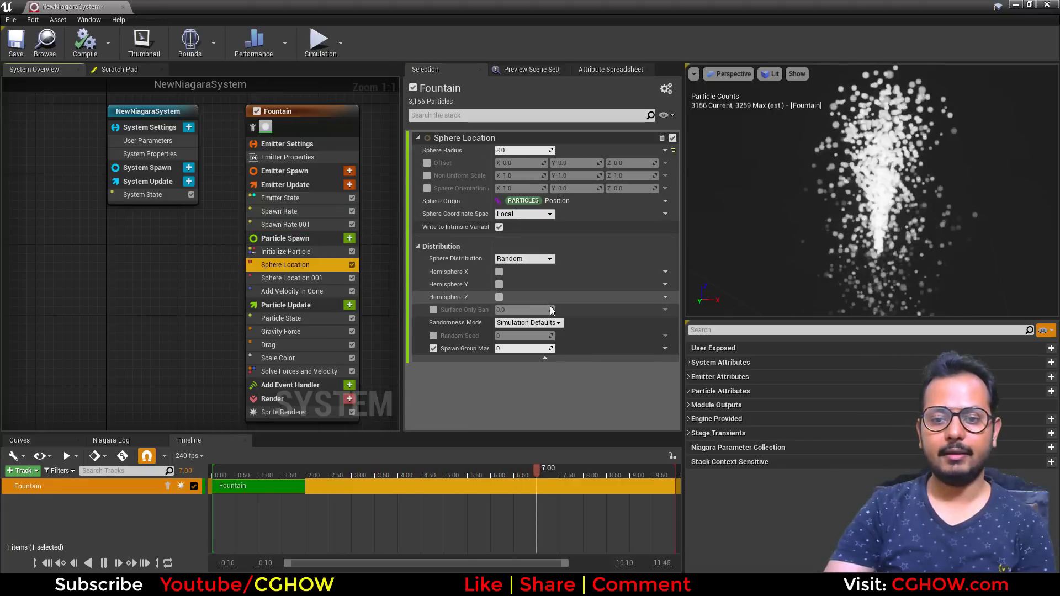
left_click(324, 278)
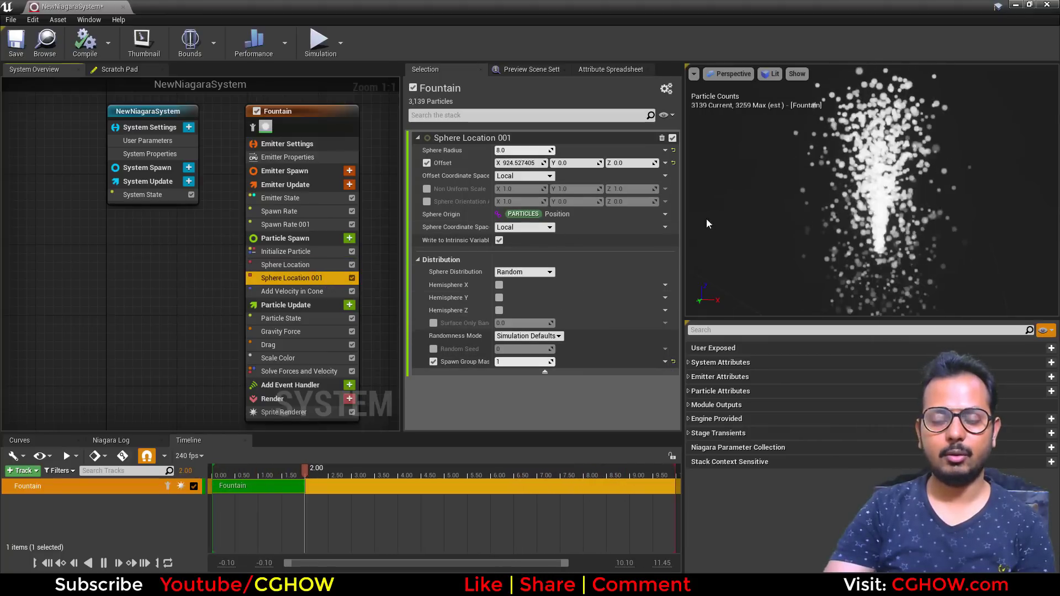
- Set the duplicate Sphere Location's X offset to 100 and then to 200
scroll(887, 250, "down", 4)
scroll(886, 249, "down", 2)
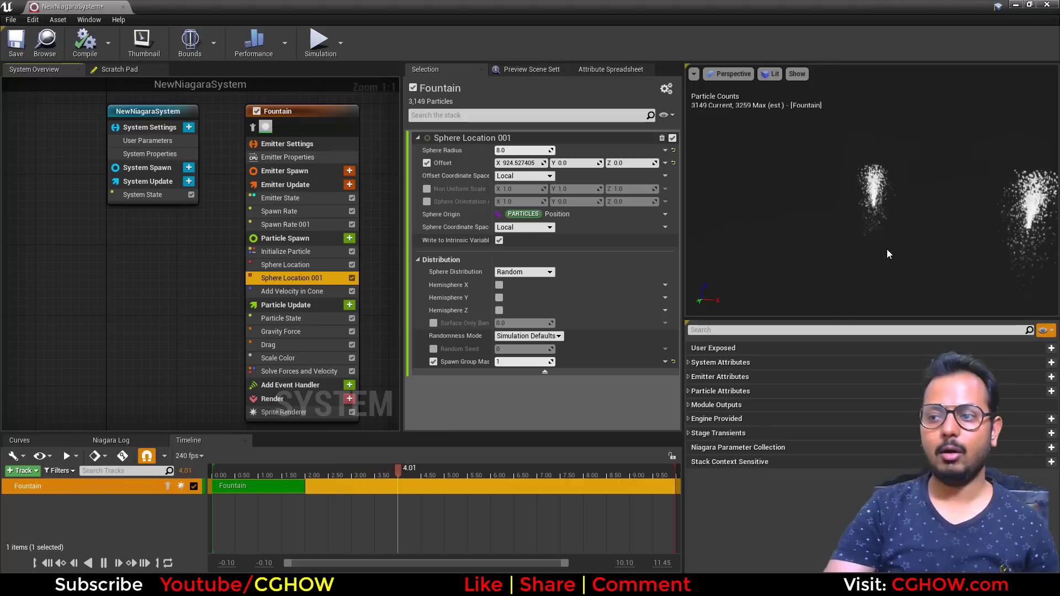
left_click(519, 163)
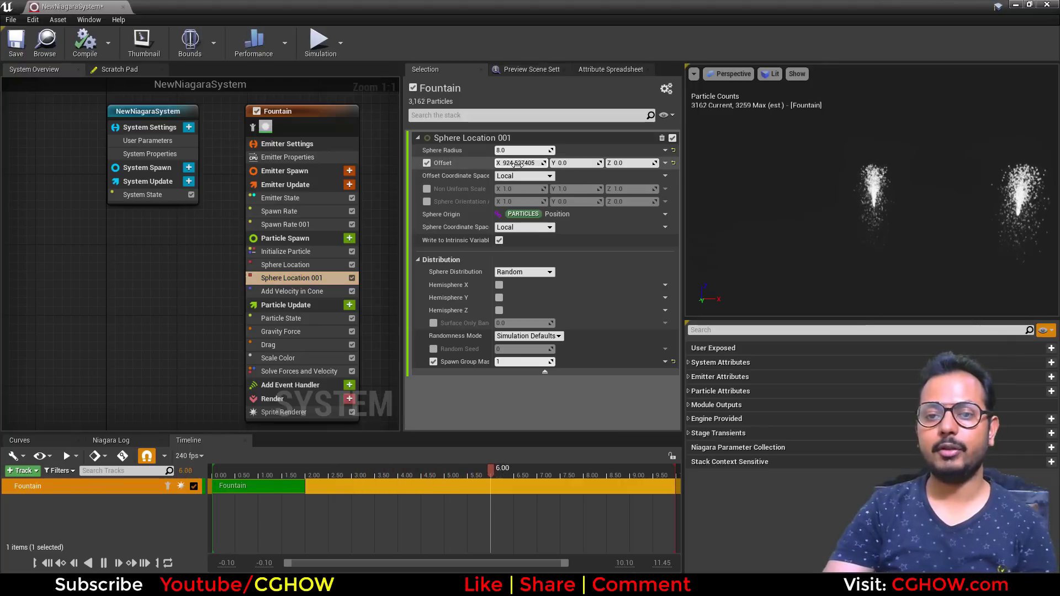
type("100")
key("Return")
scroll(926, 230, "up", 4)
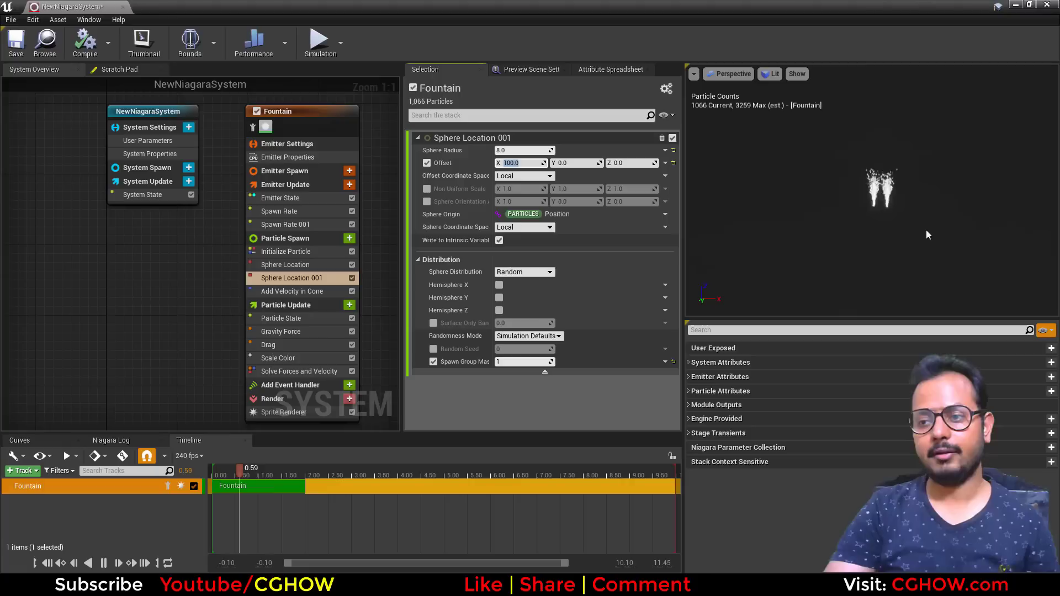
type("200")
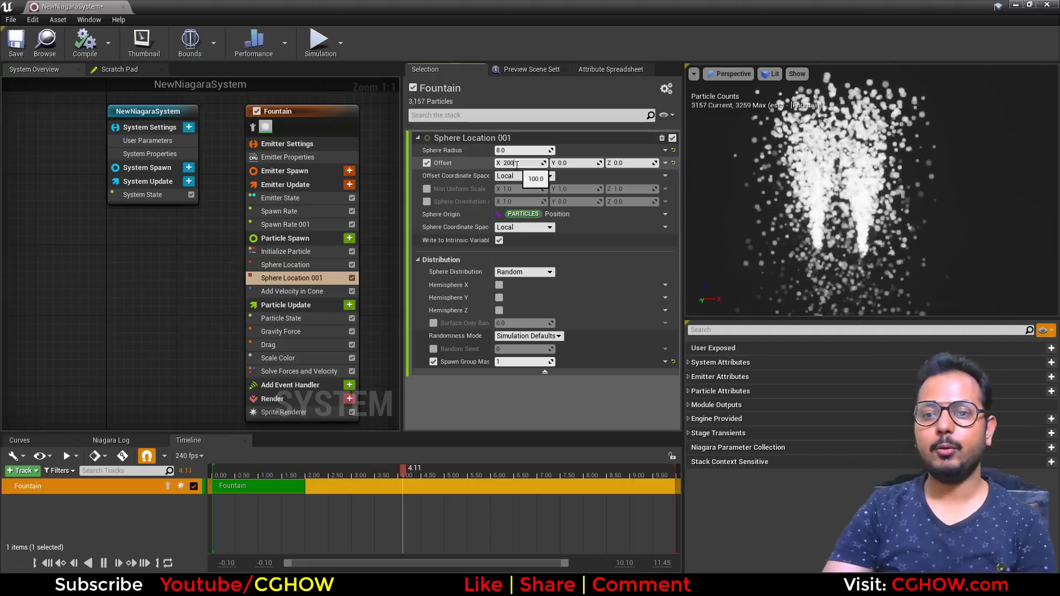
key("Return")
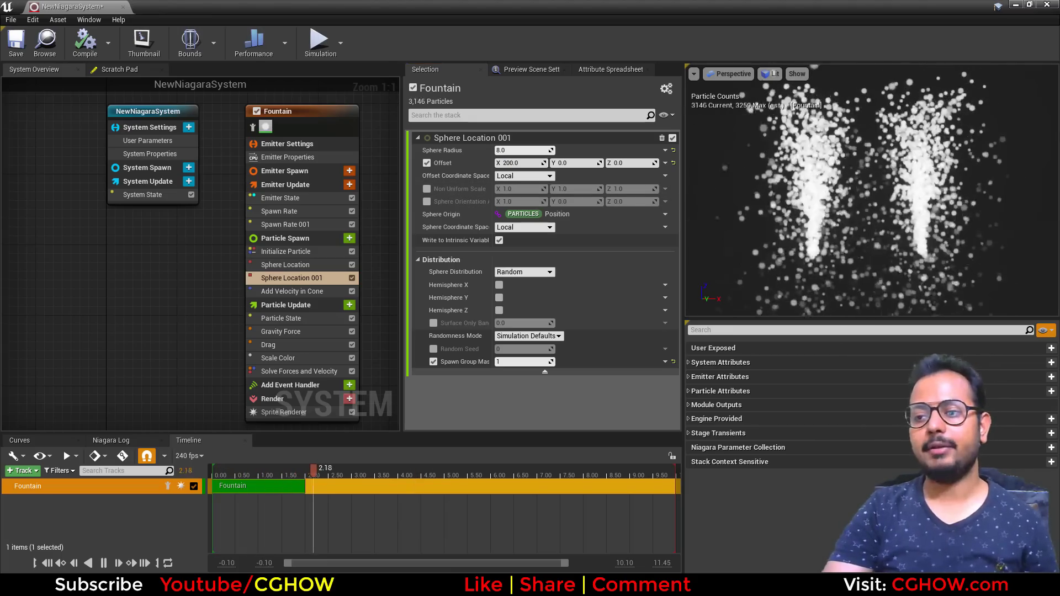
mouse_move(289, 123)
left_mouse_down()
mouse_move(319, 141)
mouse_move(275, 133)
left_mouse_up()
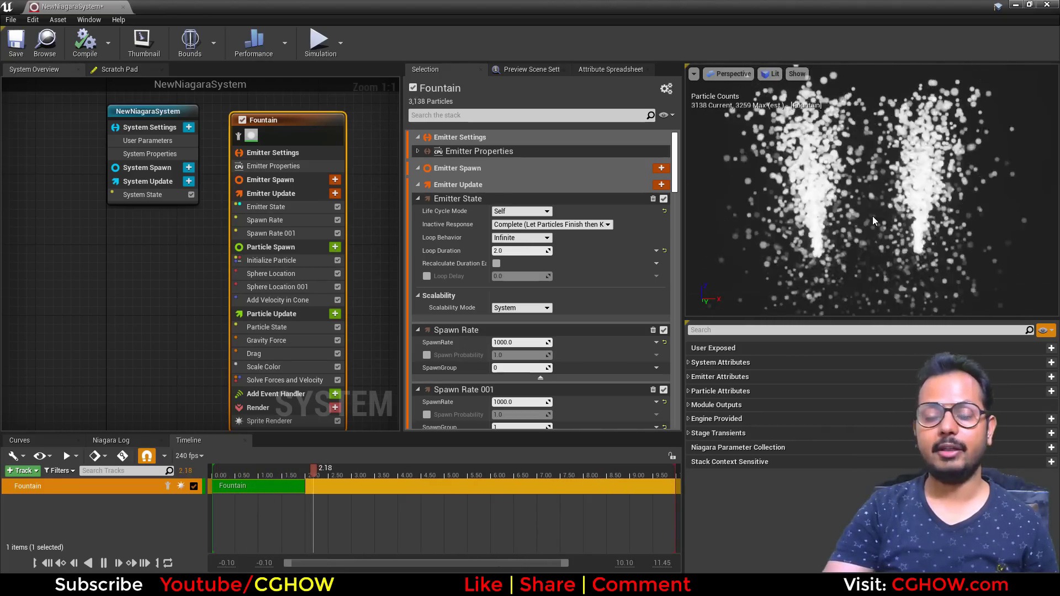
left_click(290, 260)
left_click(510, 225)
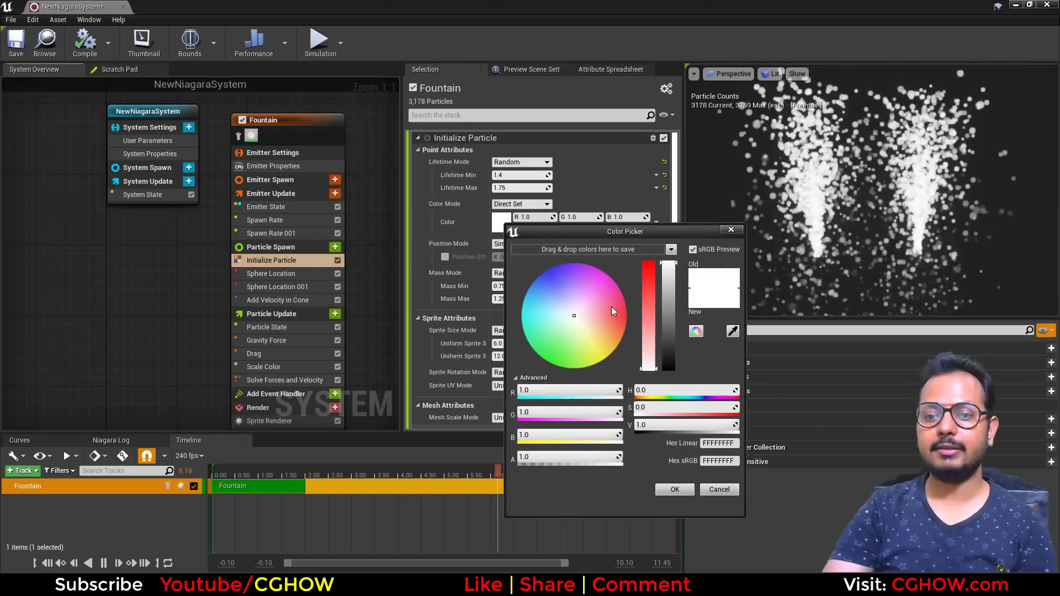
left_click(627, 316)
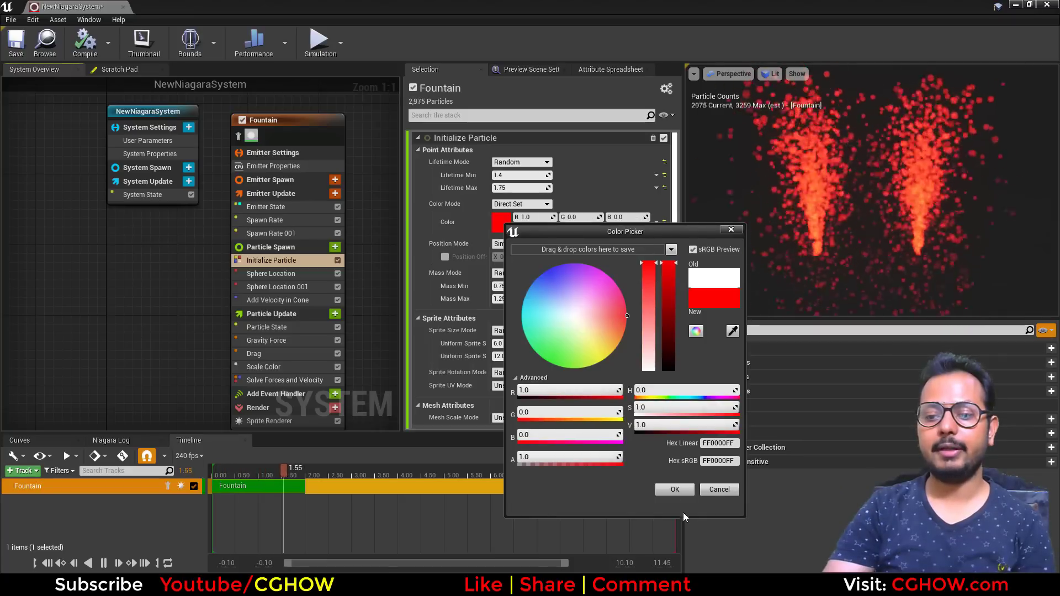
left_click(719, 490)
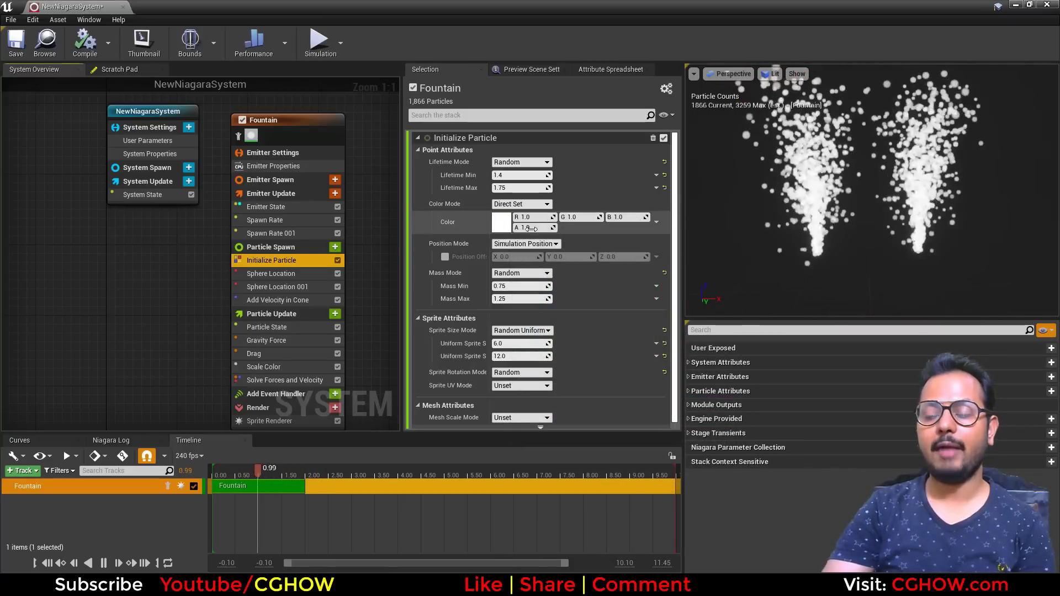
- Set the Initialize Particle color to Lerp Linear Colors and drive its LerpFactor with Mask Float by Spawn Group
left_click(656, 222)
type("lerp")
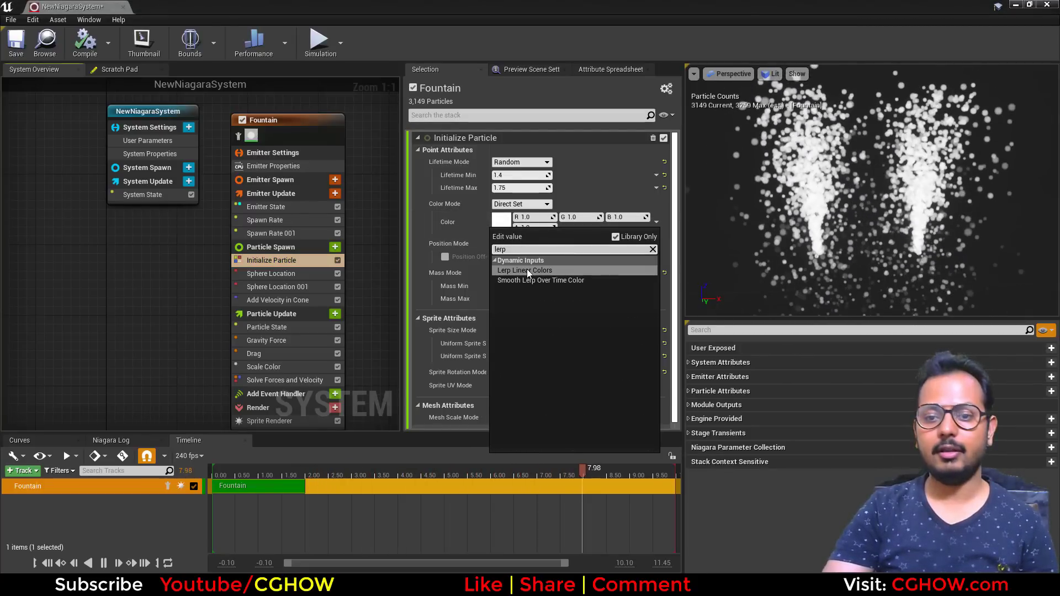
left_click(526, 270)
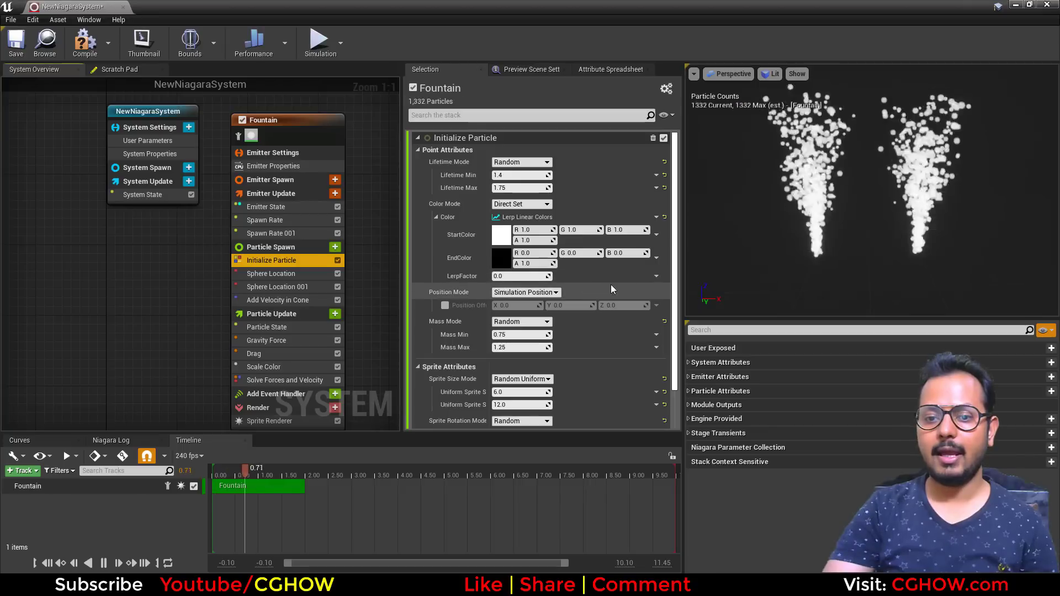
left_click(656, 276)
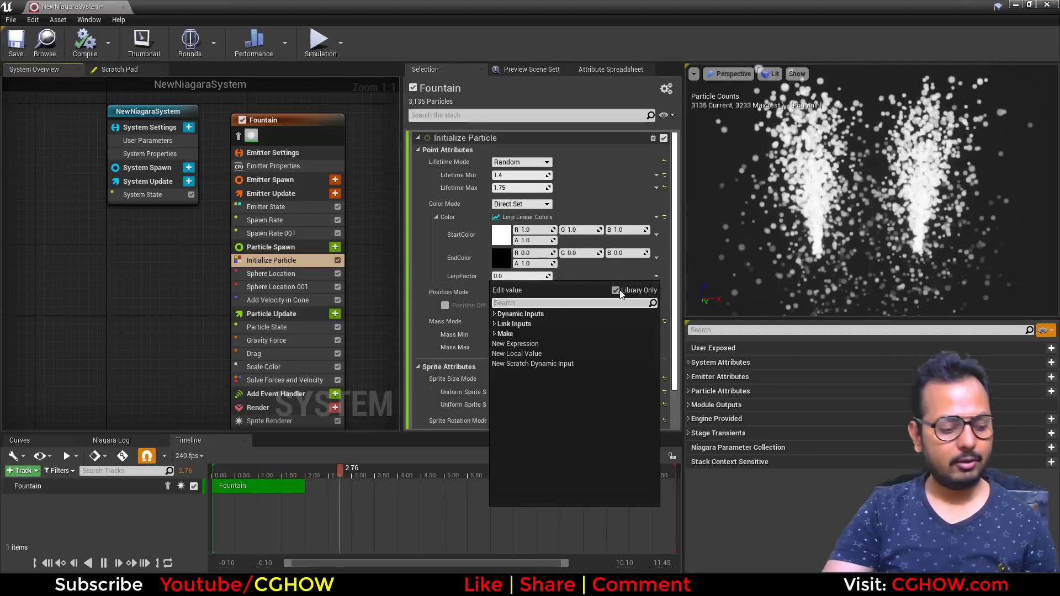
type("spa")
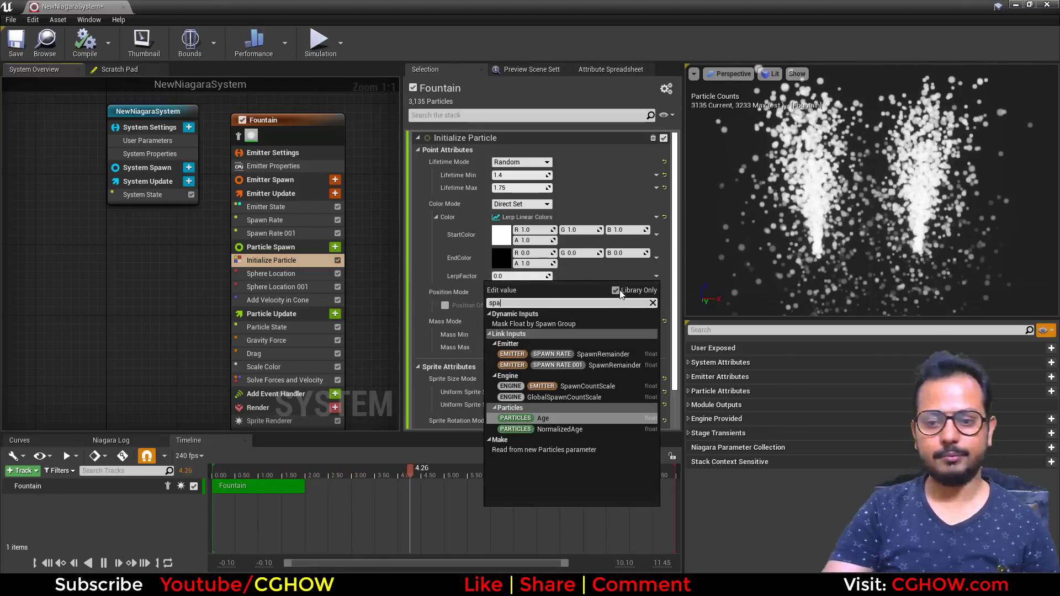
left_click(575, 322)
- Make the start color red by setting G and B to 0, and set the end color's G to 1
left_click(577, 230)
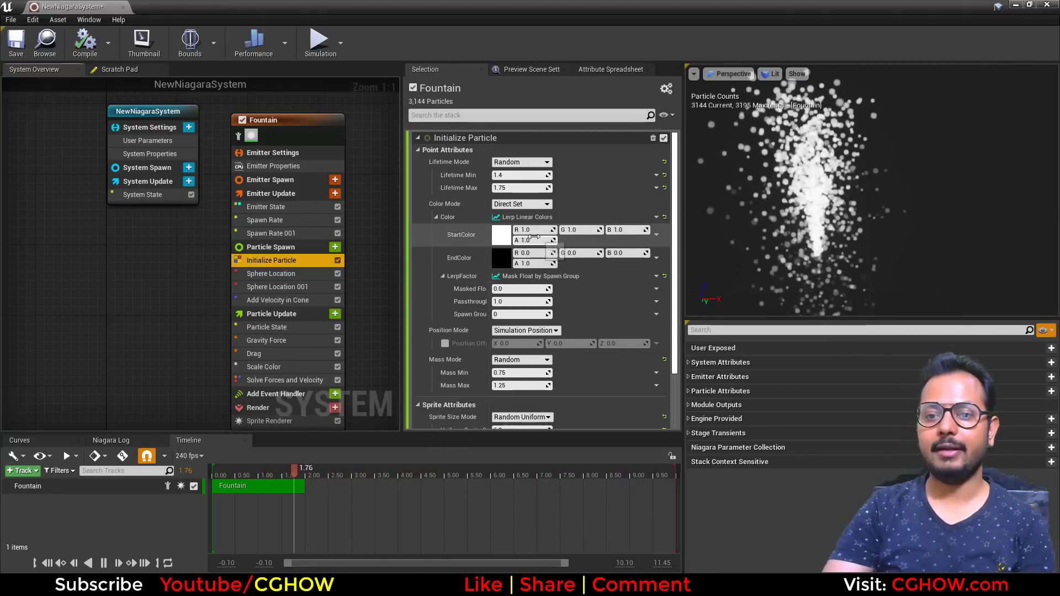
type("0")
left_click(622, 230)
type("0")
left_click(577, 253)
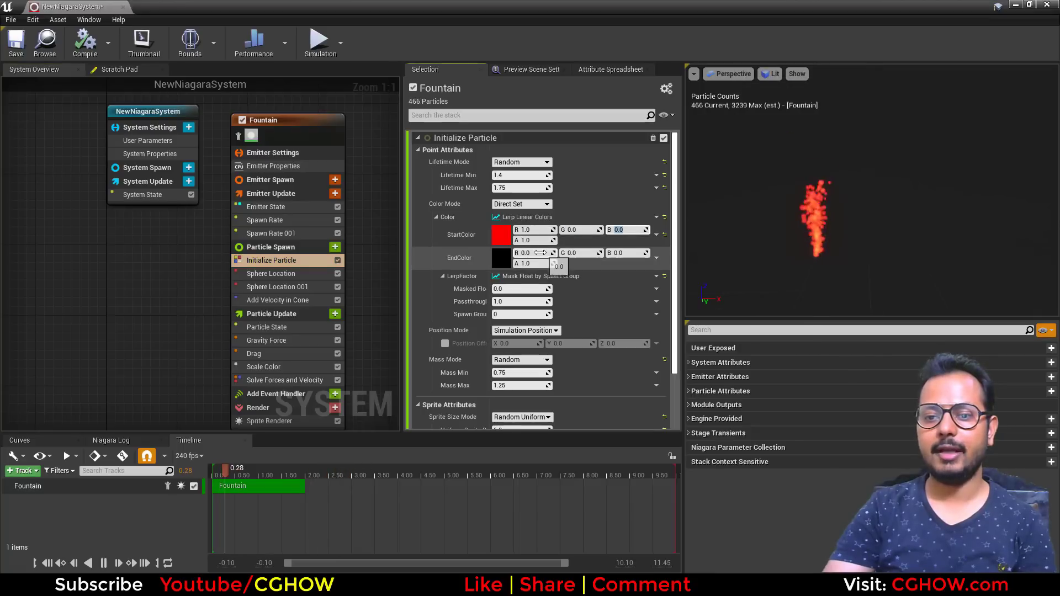
type("1")
key("Return")
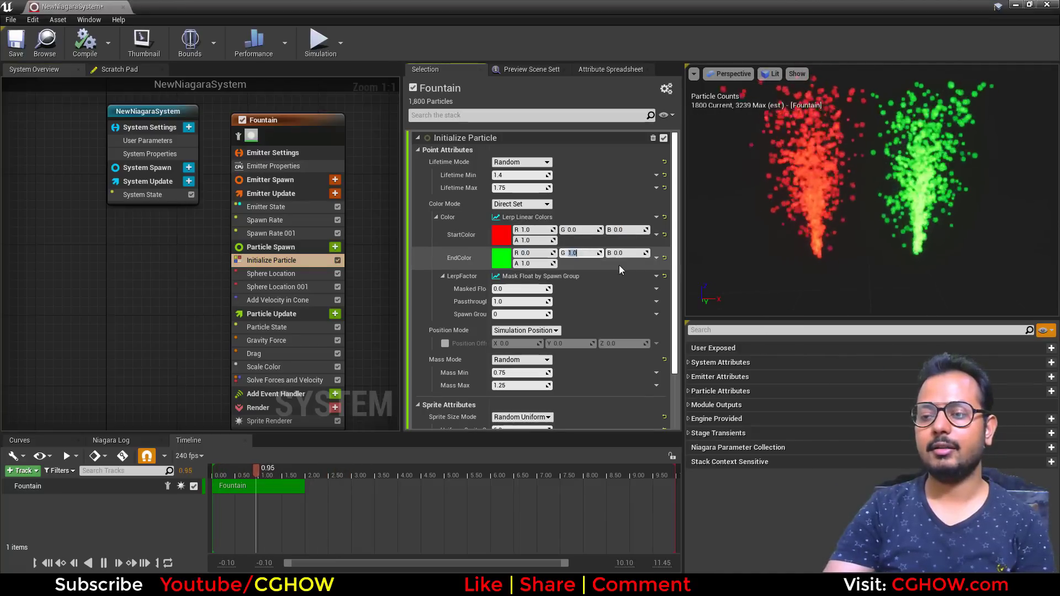
- Open the Add Velocity in Cone module's settings
left_click_drag(300, 121, 291, 112)
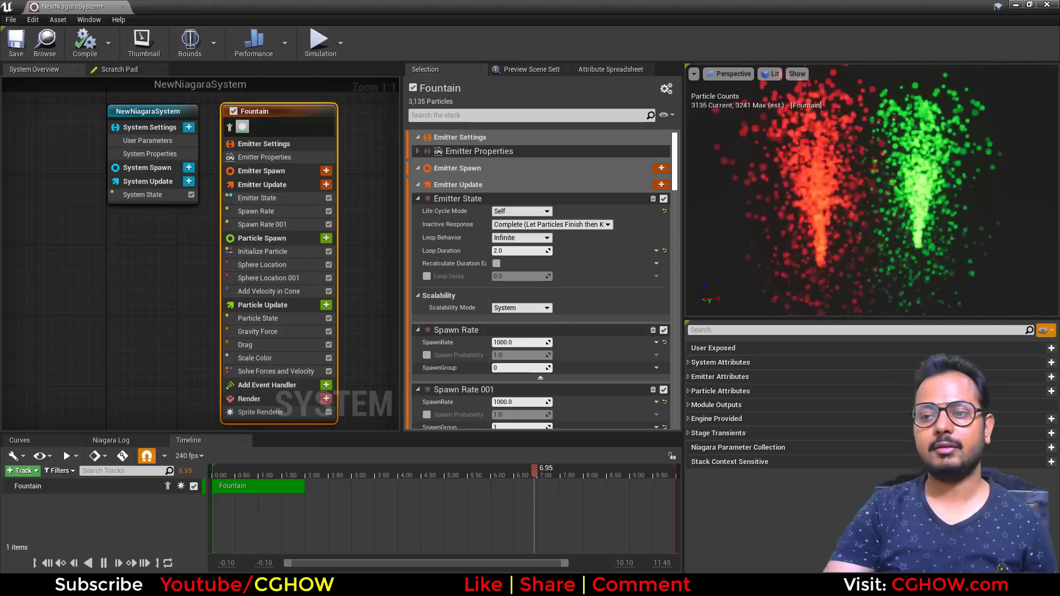
scroll(909, 230, "down", 3)
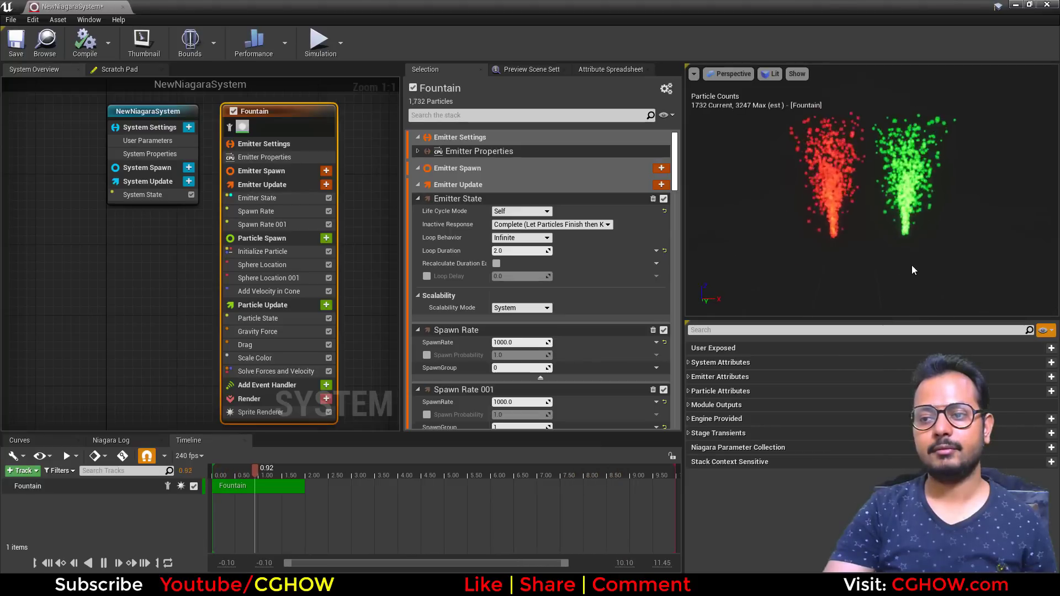
left_click(306, 294)
left_click(545, 237)
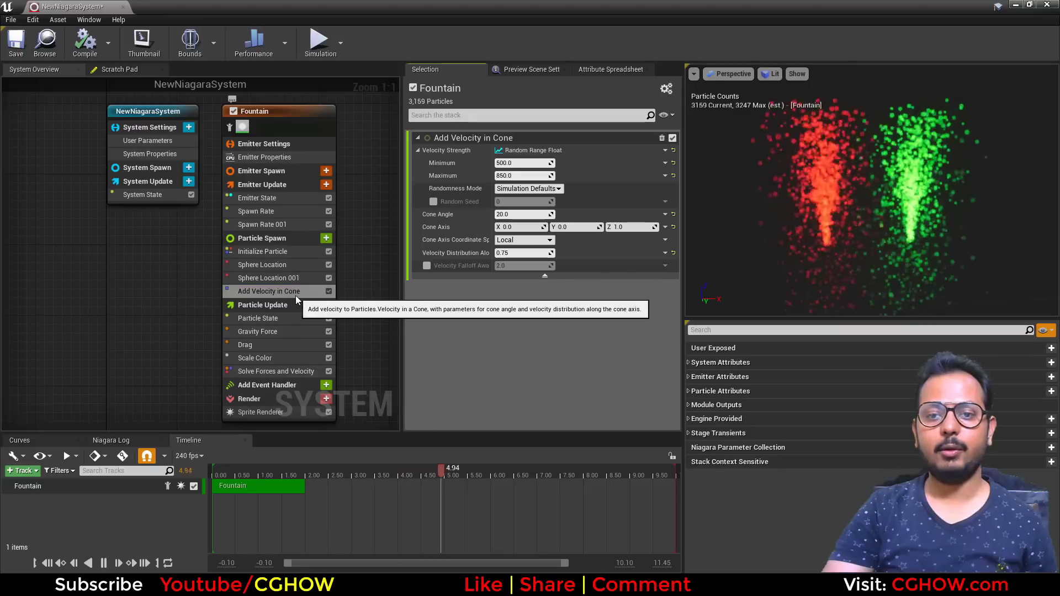
- Reset the Add Velocity in Cone velocity strength to a single value and set it to 1000
left_click(673, 162)
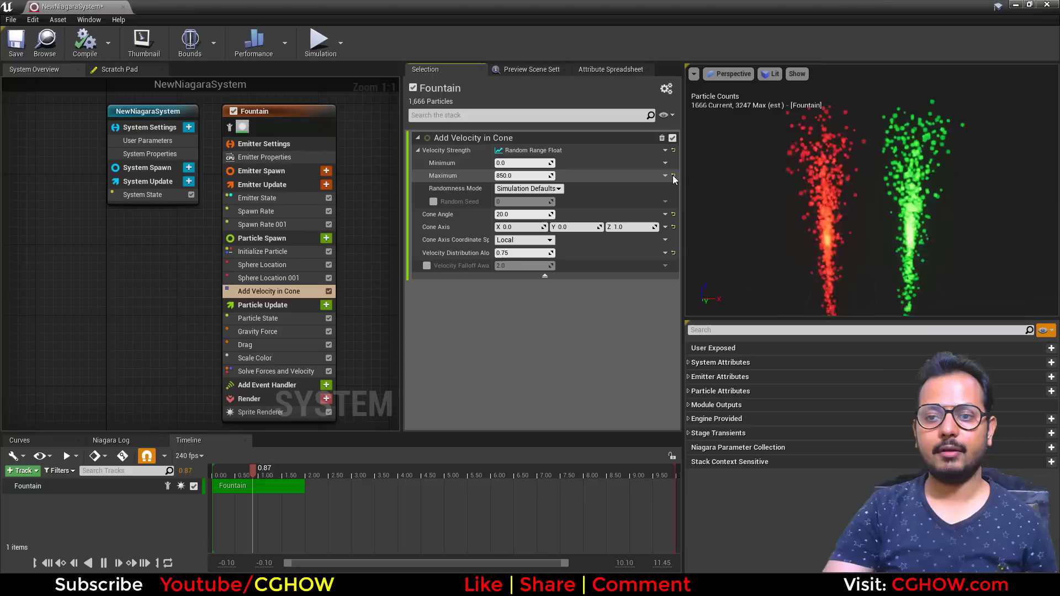
left_click(672, 175)
left_click(672, 150)
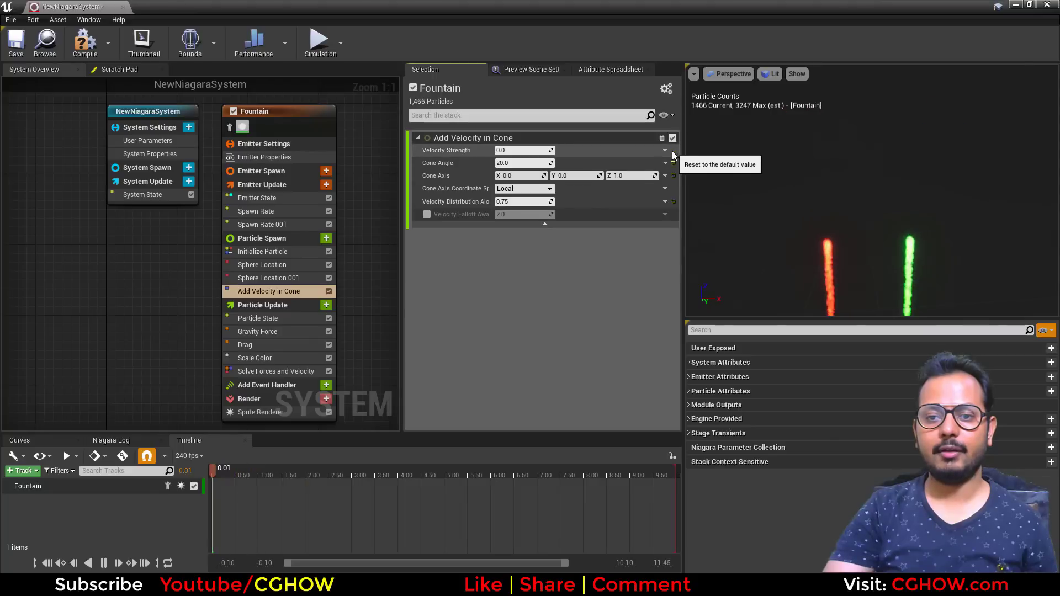
left_click(522, 150)
type("1000")
key("Return")
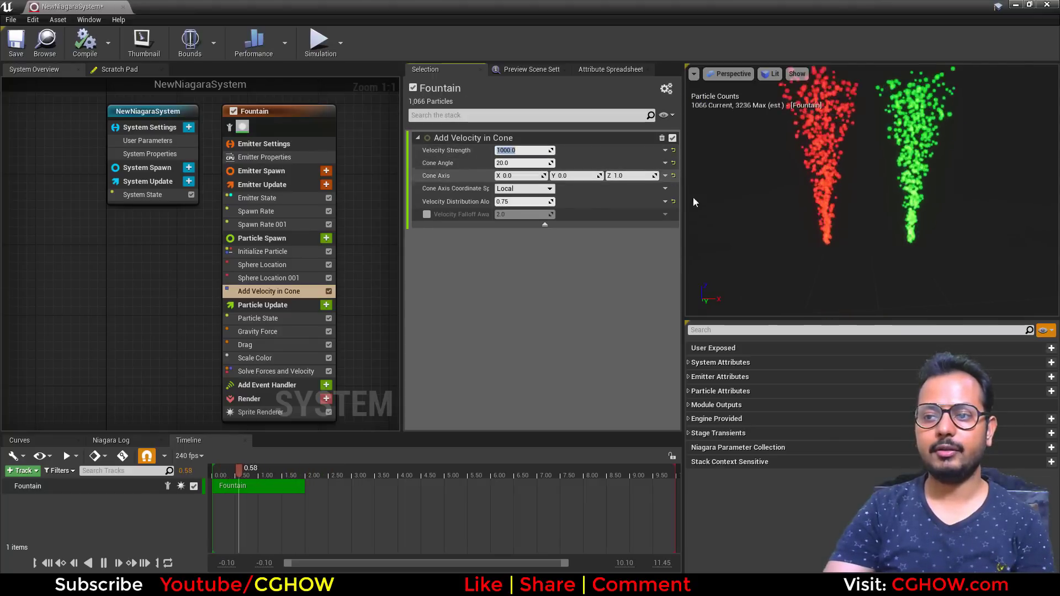
- Set Velocity Strength to Lerp Float and drive its Alpha with Mask Float by Spawn Group
left_click(664, 151)
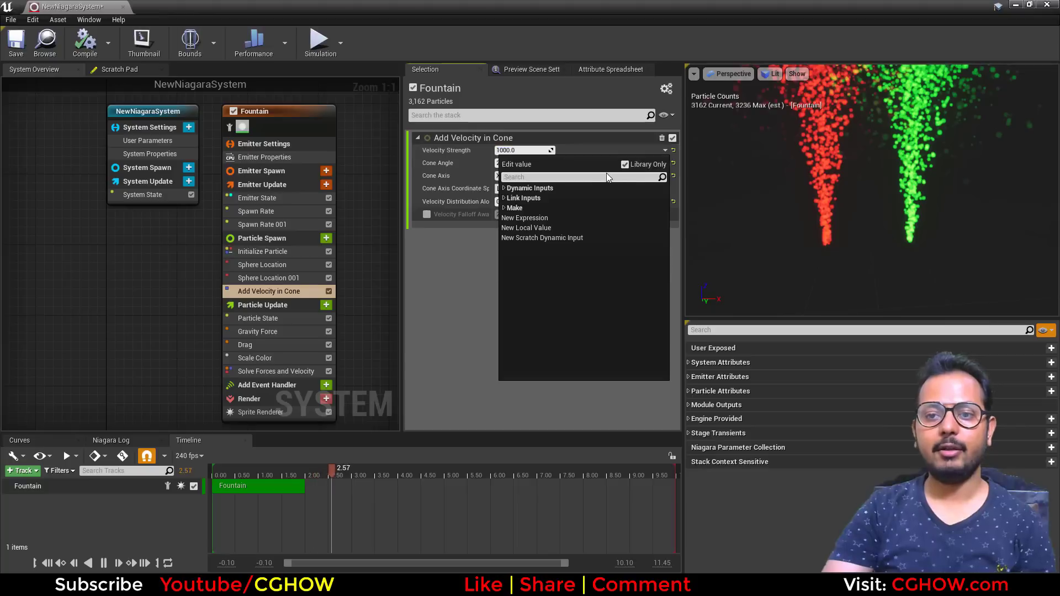
type("lerp")
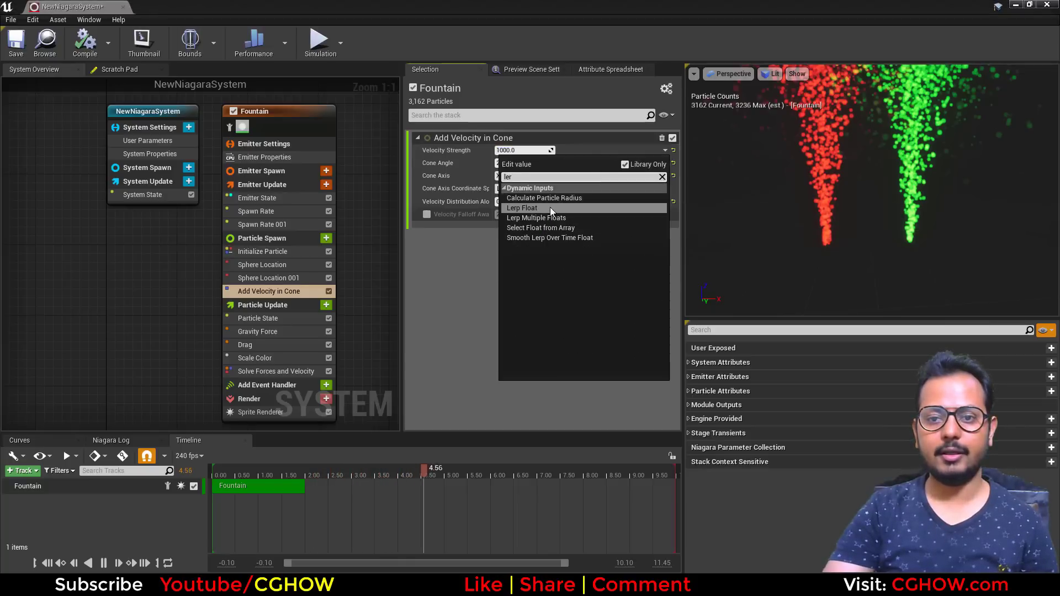
left_click(541, 207)
left_click(665, 188)
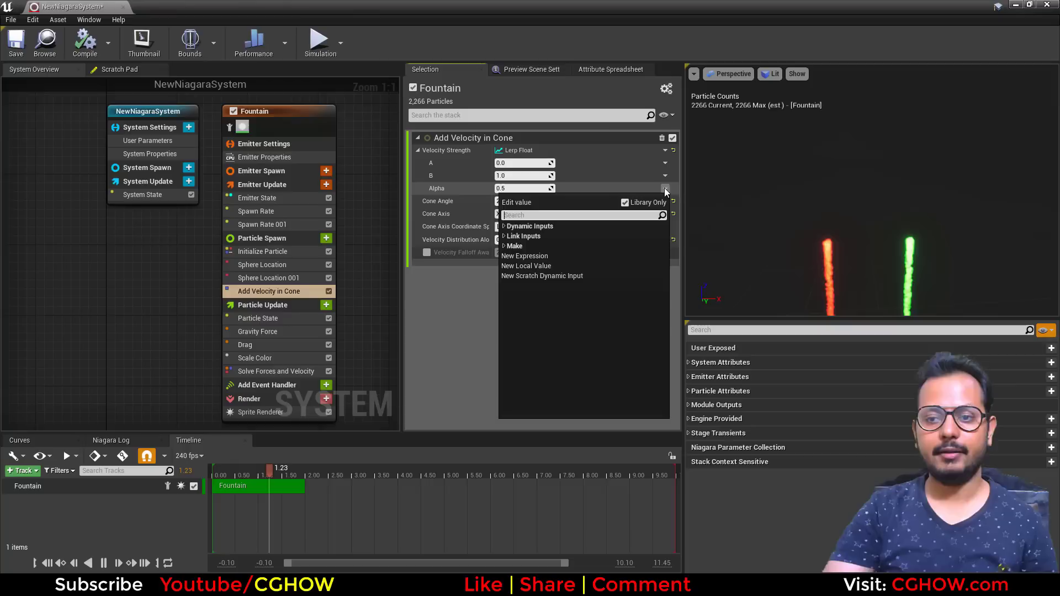
type("spaw")
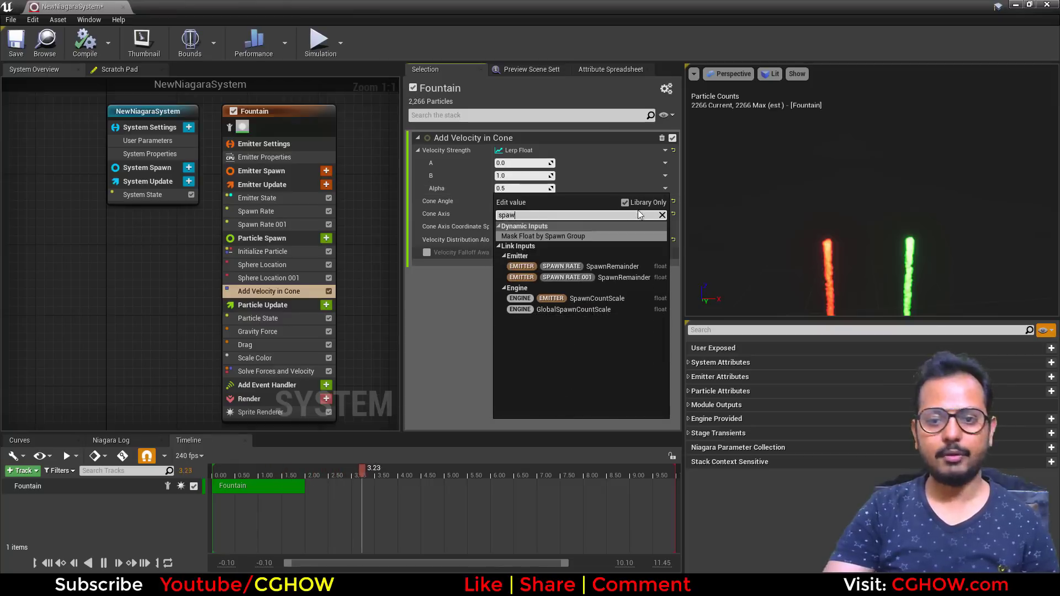
left_click(557, 238)
- Set the Lerp Float's B to 1000 and its A to 500
left_click(526, 176)
type("1000")
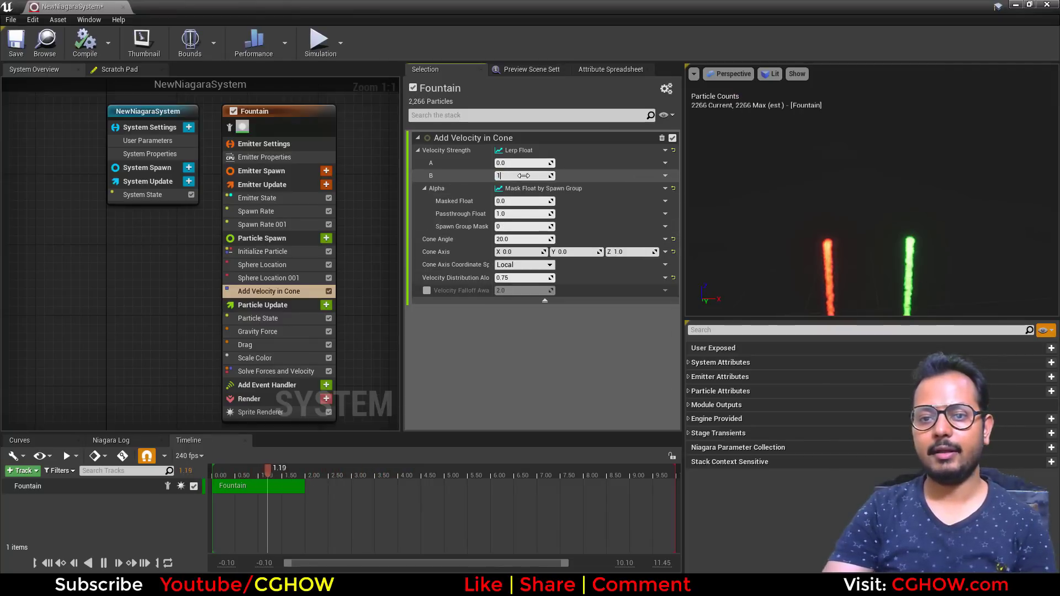
key("Return")
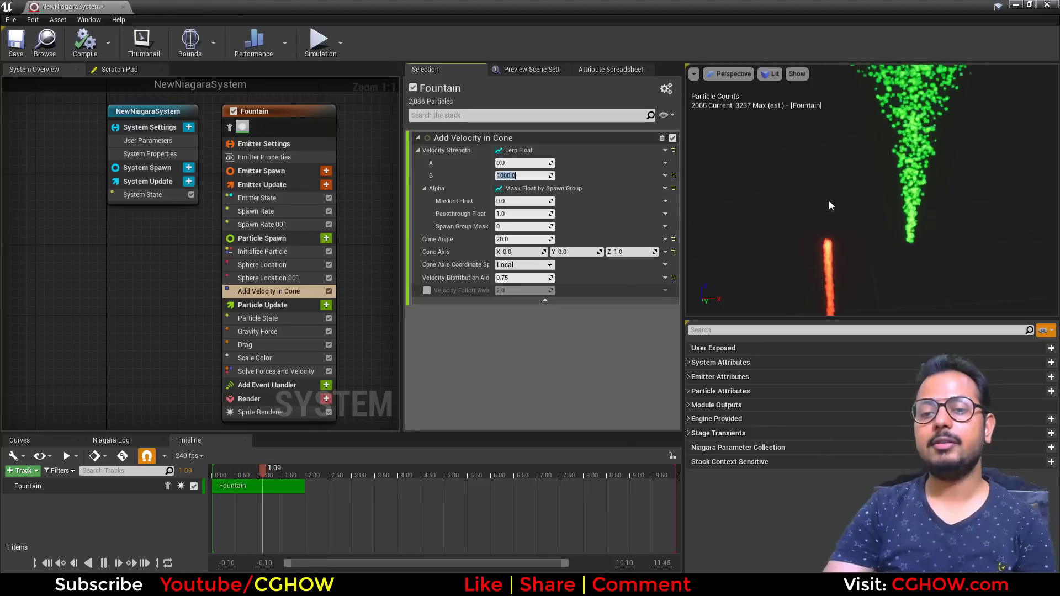
left_click(525, 163)
type("100")
key("Return")
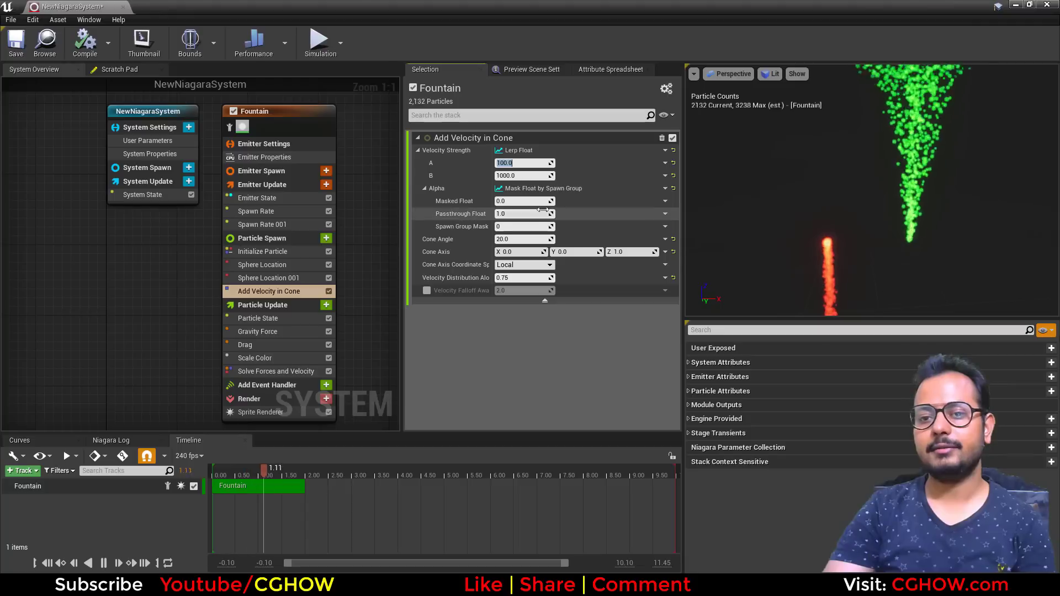
type("200")
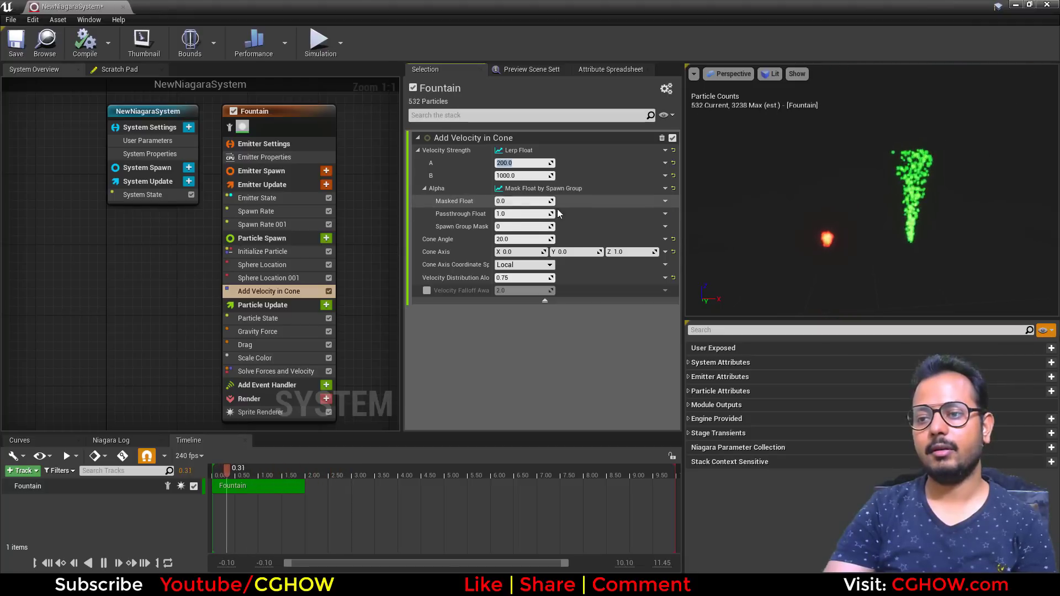
key("Return")
type("10")
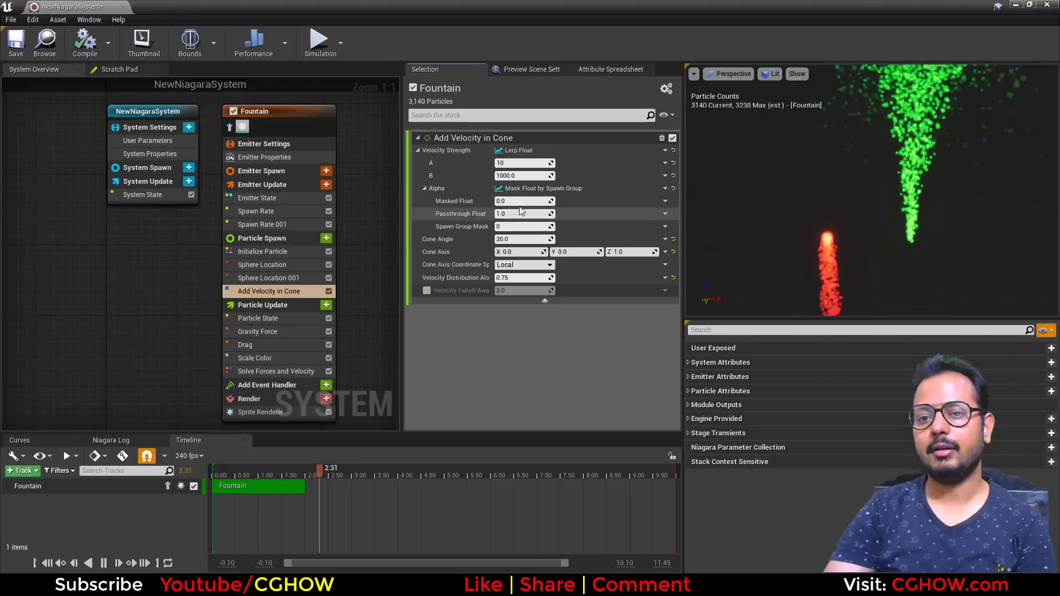
key("BackSpace")
type("500")
key("Return")
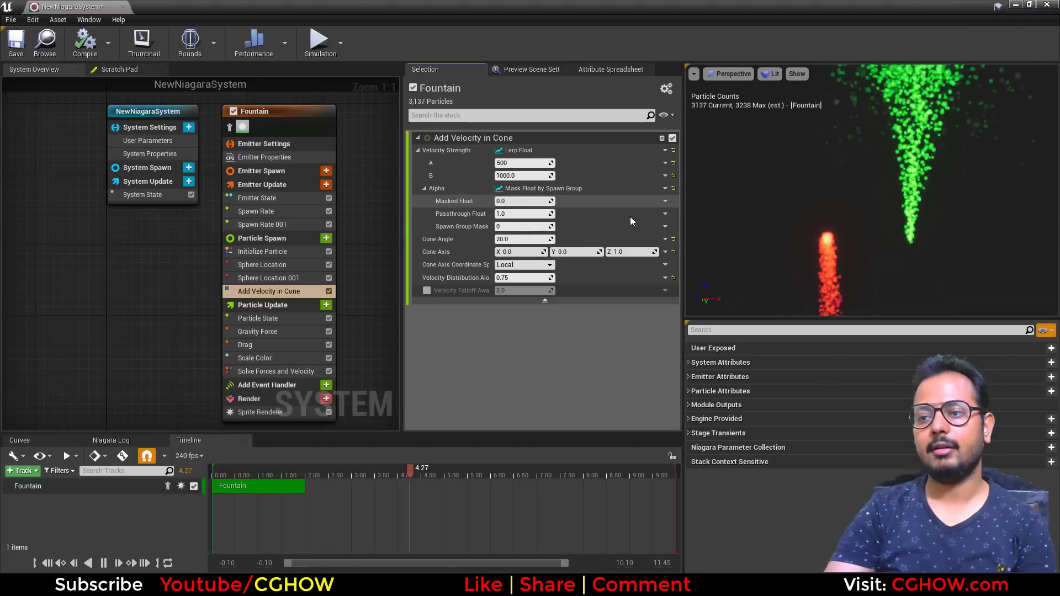
- Review the spawn group settings of both Spawn Rate modules
scroll(820, 217, "down", 4)
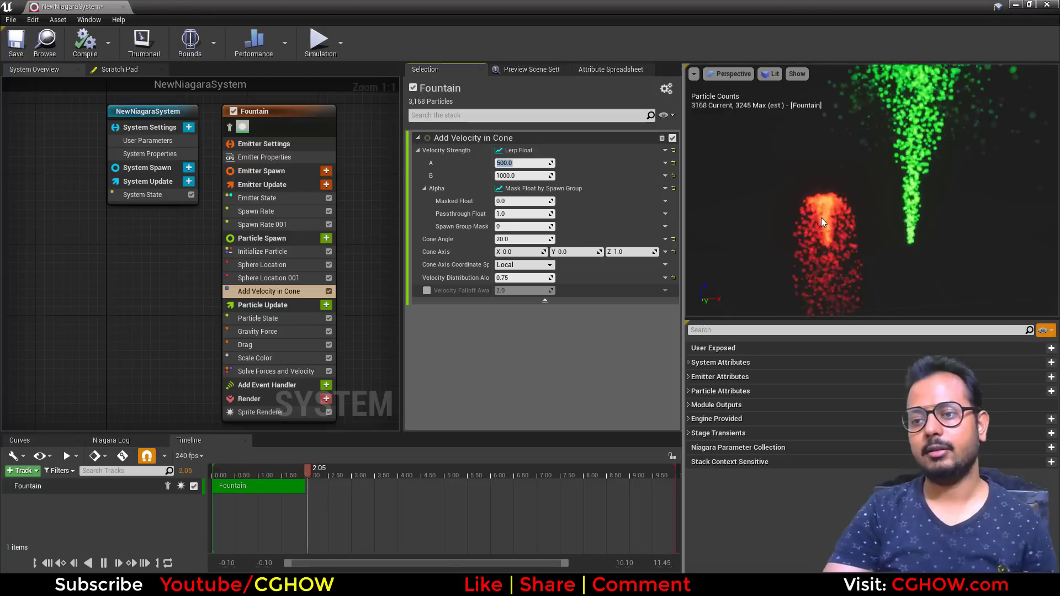
mouse_move(839, 245)
left_mouse_down()
mouse_move(729, 245)
mouse_move(839, 245)
left_mouse_up()
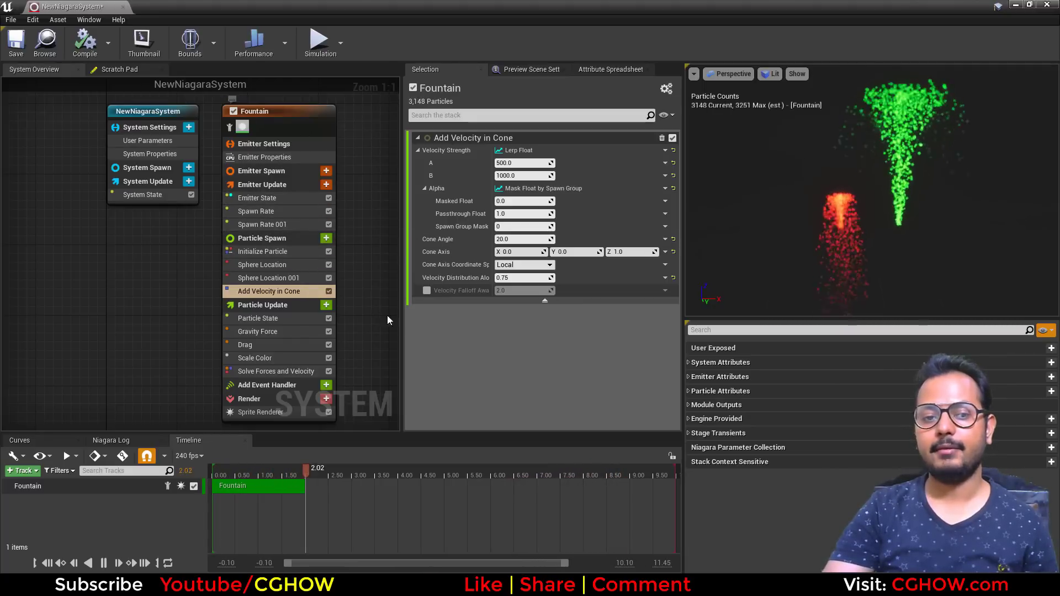
left_click(278, 208)
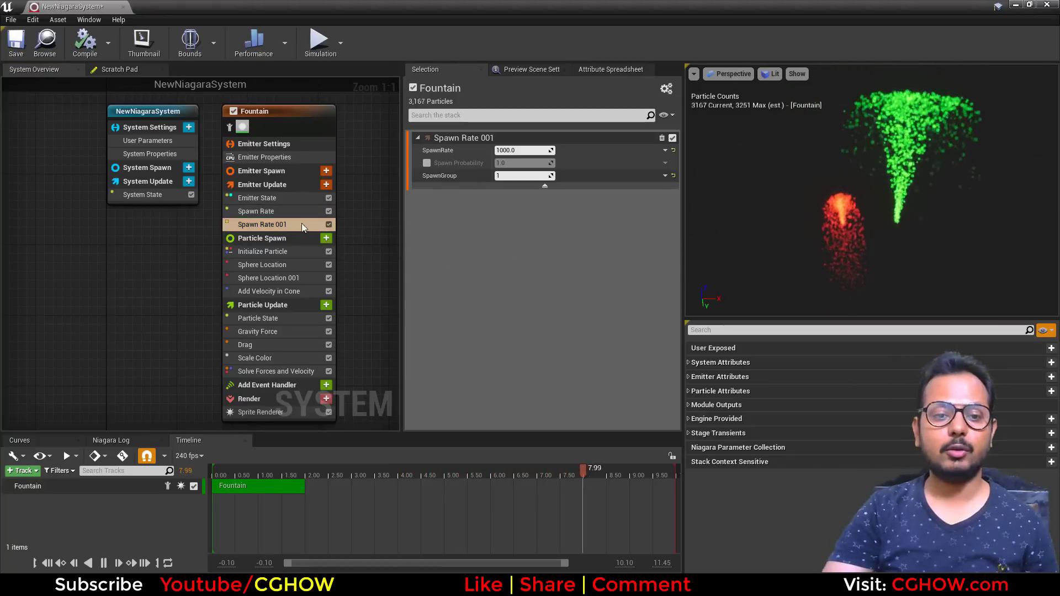
left_click(266, 214)
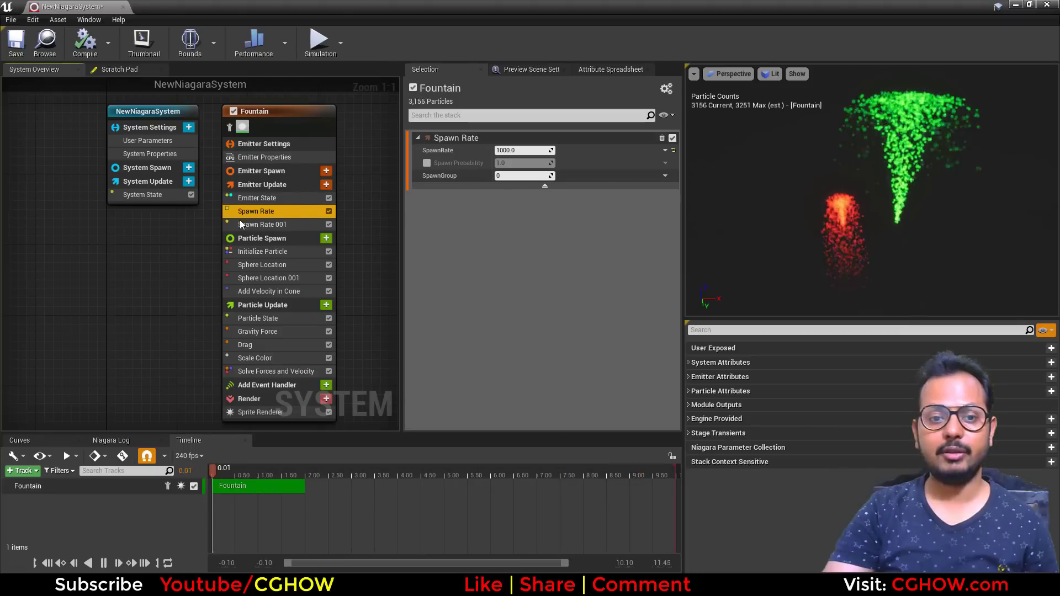
left_click(260, 224)
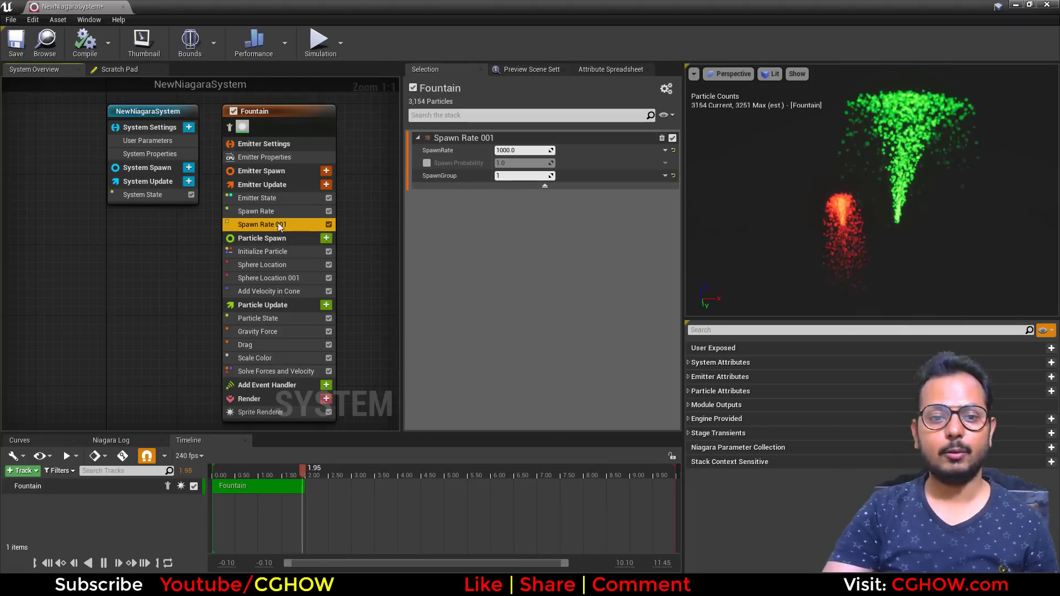
- Delete the Sphere Location 001 and Spawn Rate 001 modules from the emitter
left_click(282, 278)
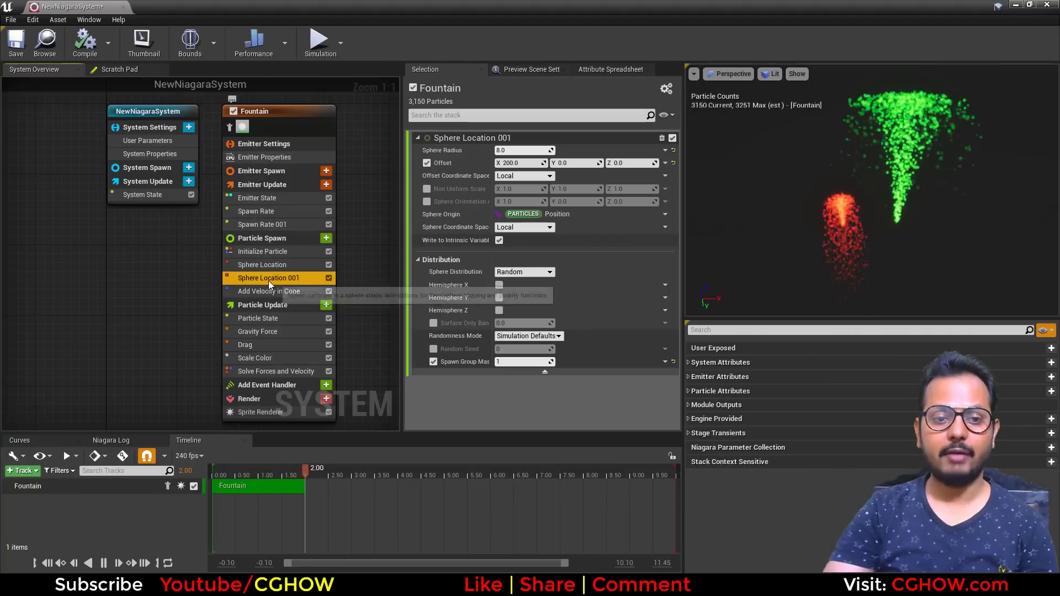
key("Delete")
left_click(280, 224)
key("Delete")
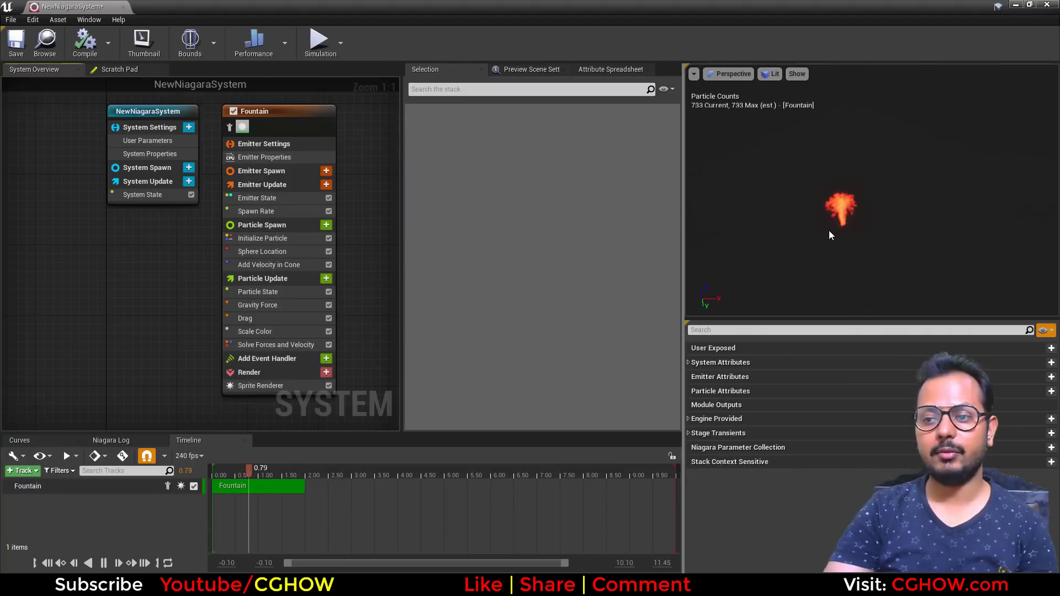
- Reset Initialize Particle's color to a single value and make it red with R 1, G 0, B 0
left_click(267, 239)
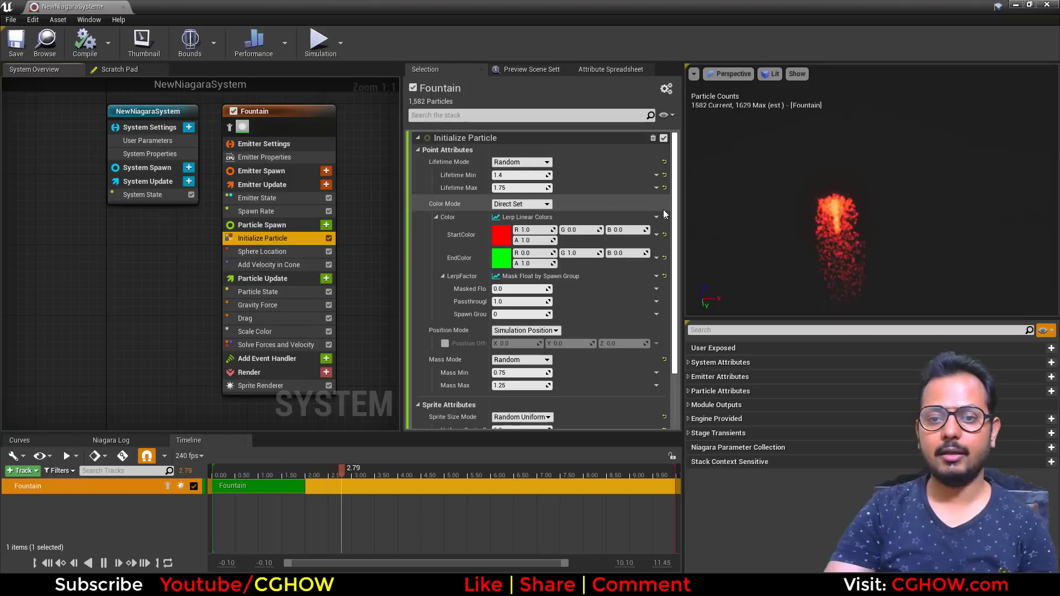
left_click(664, 222)
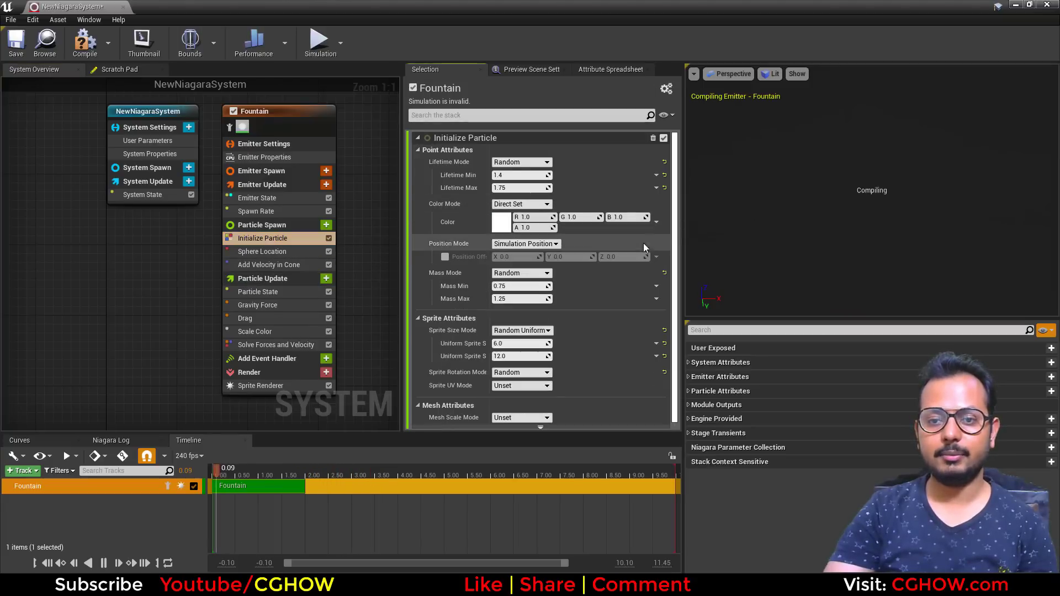
left_click(532, 217)
type("0")
left_click(576, 218)
type("0")
left_click(625, 217)
type("0")
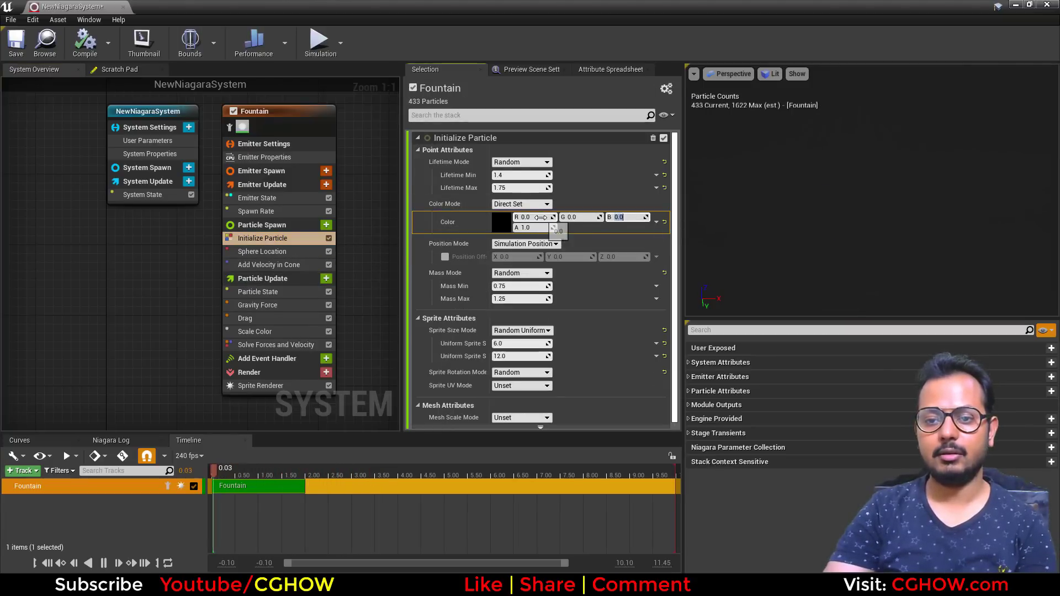
left_click(532, 217)
type("1")
key("Return")
- Replace the Spawn Rate module with a Spawn Burst Instantaneous module in Emitter Update
left_click(290, 212)
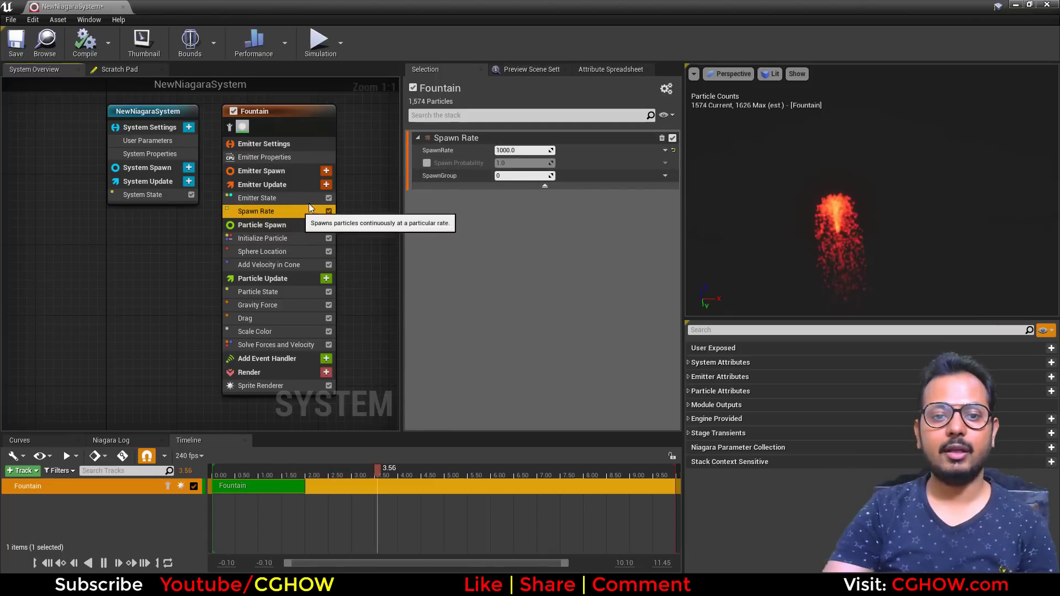
left_click(326, 184)
left_click(165, 304)
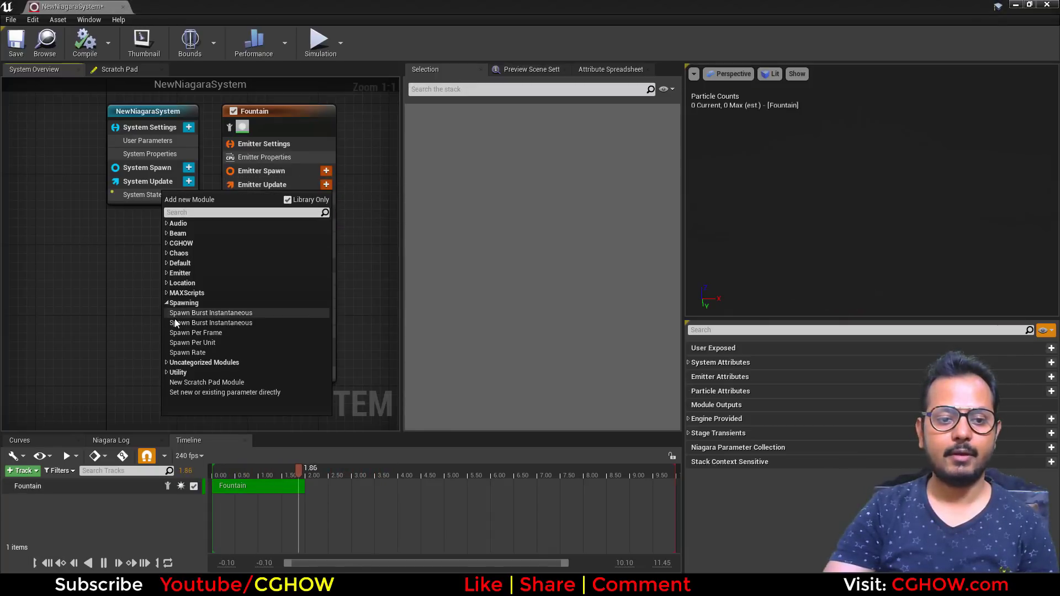
left_click(243, 320)
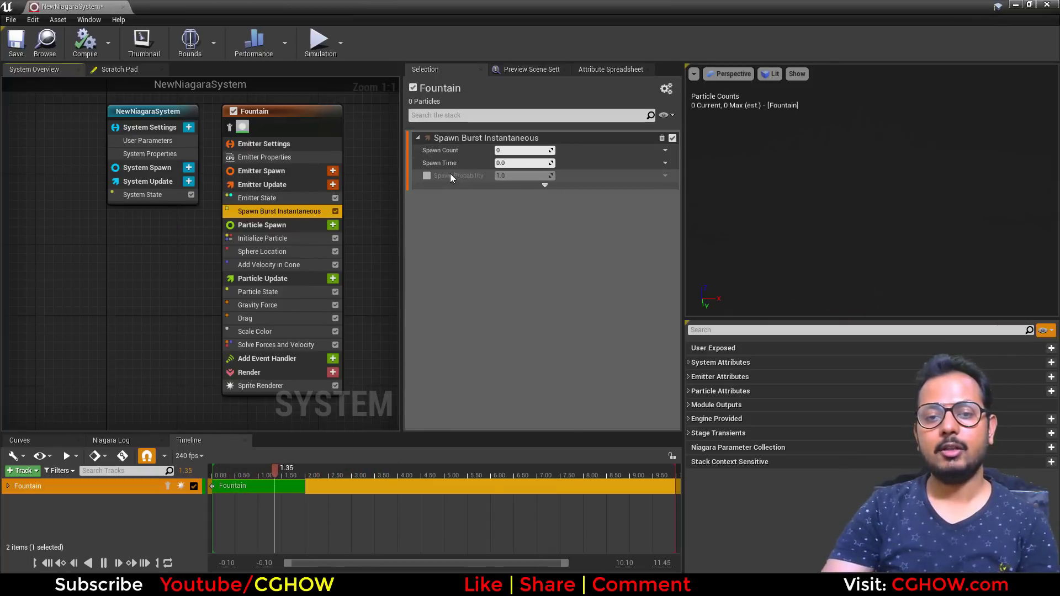
- Set the burst's Spawn Count to 1000 and its Spawn Time to 5
left_click(519, 150)
type("1000")
key("Return")
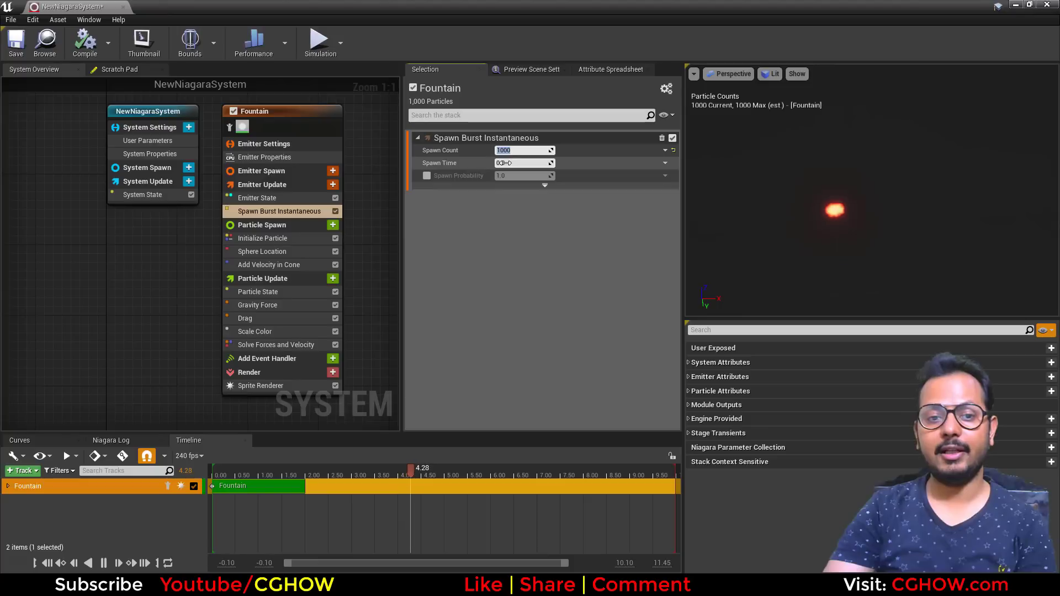
left_click(259, 197)
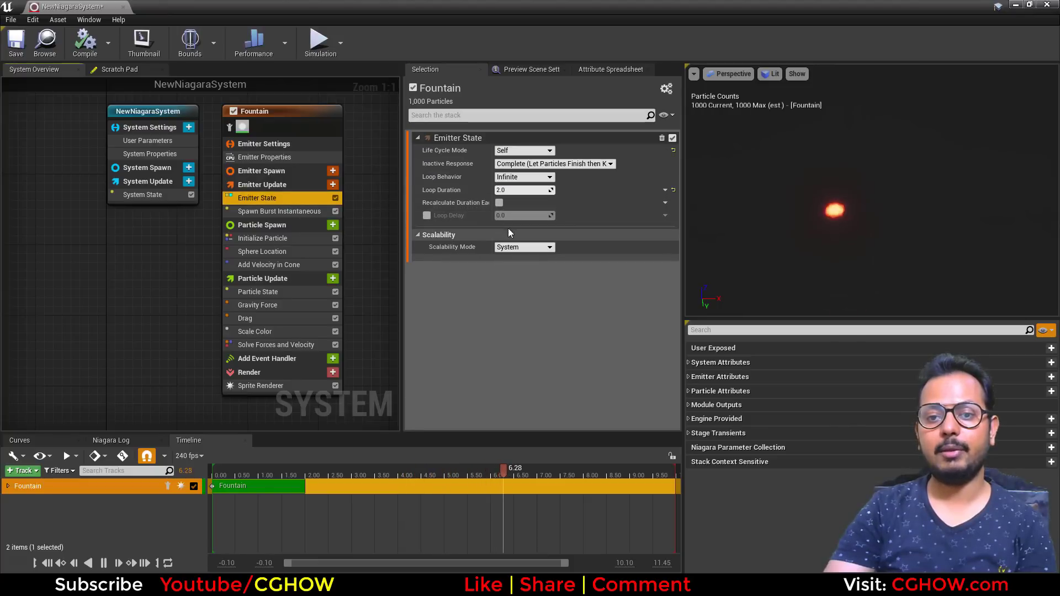
left_click(280, 211)
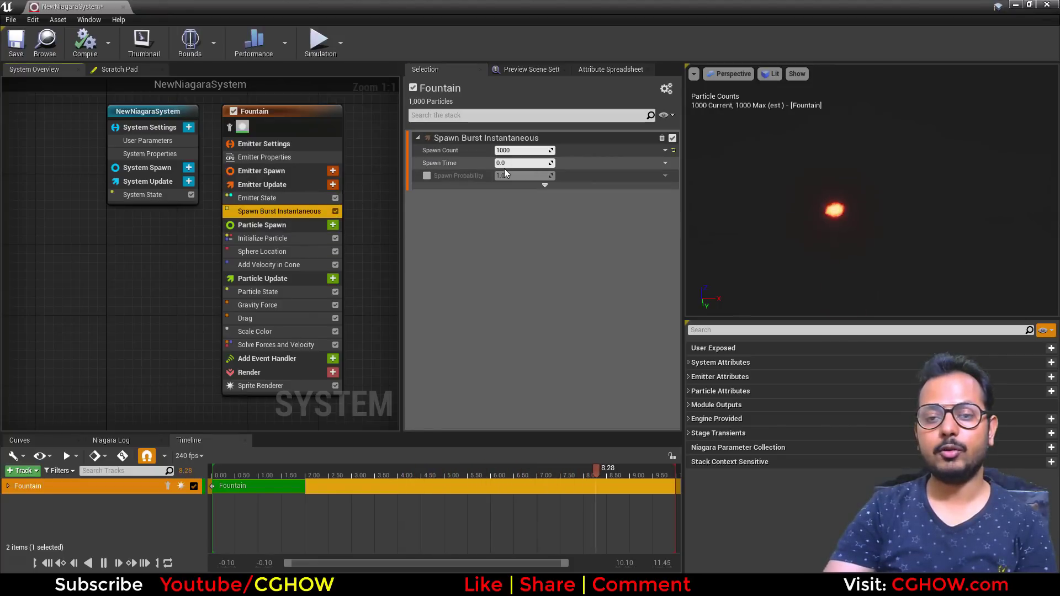
left_click(505, 163)
type("5")
key("Return")
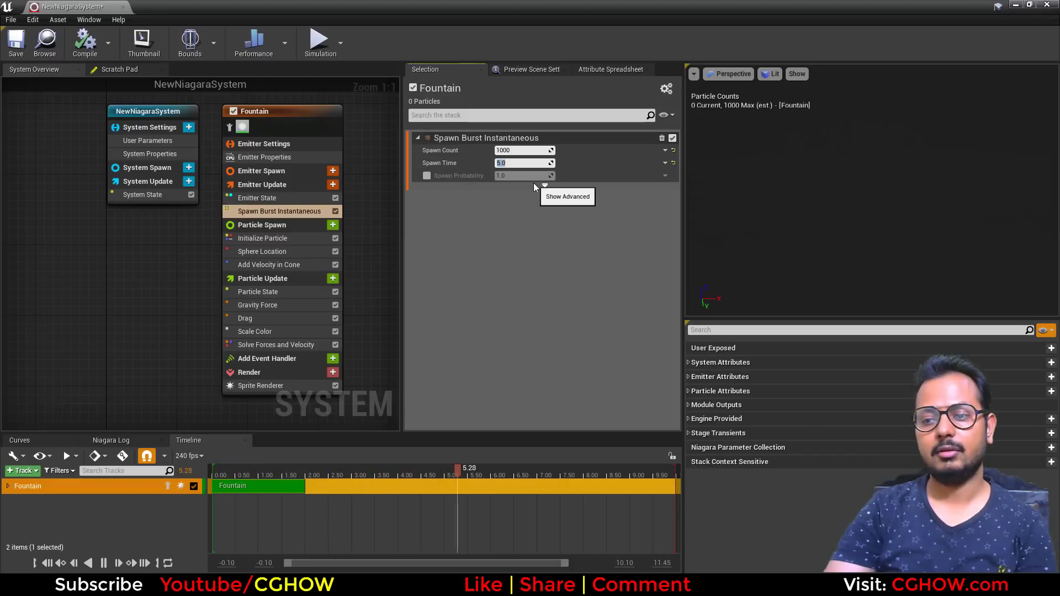
- Set the Emitter State loop duration to 6 and scrub the timeline to preview the burst
left_click(48, 563)
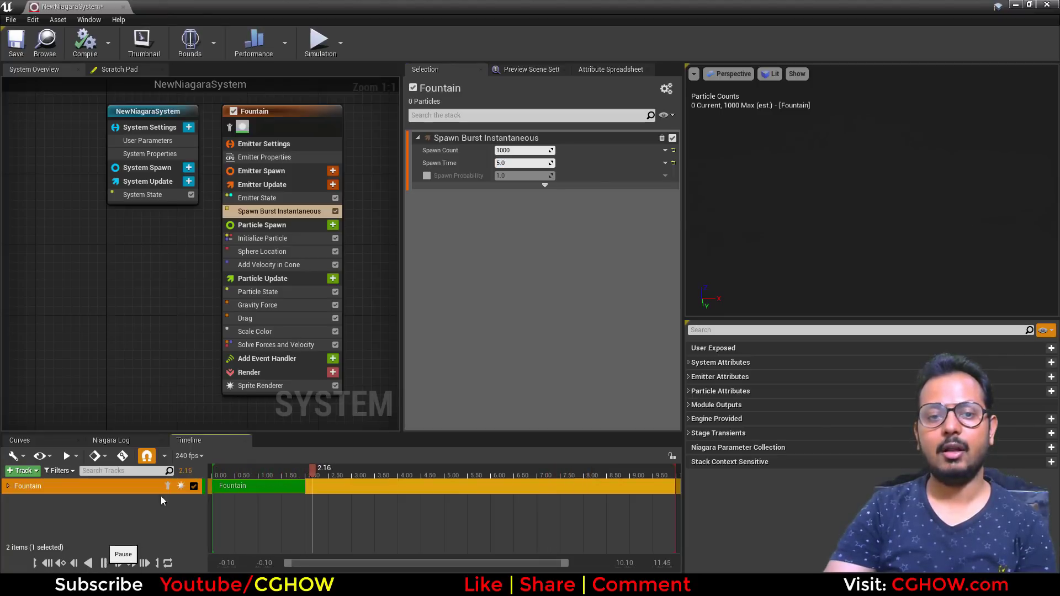
left_click(290, 198)
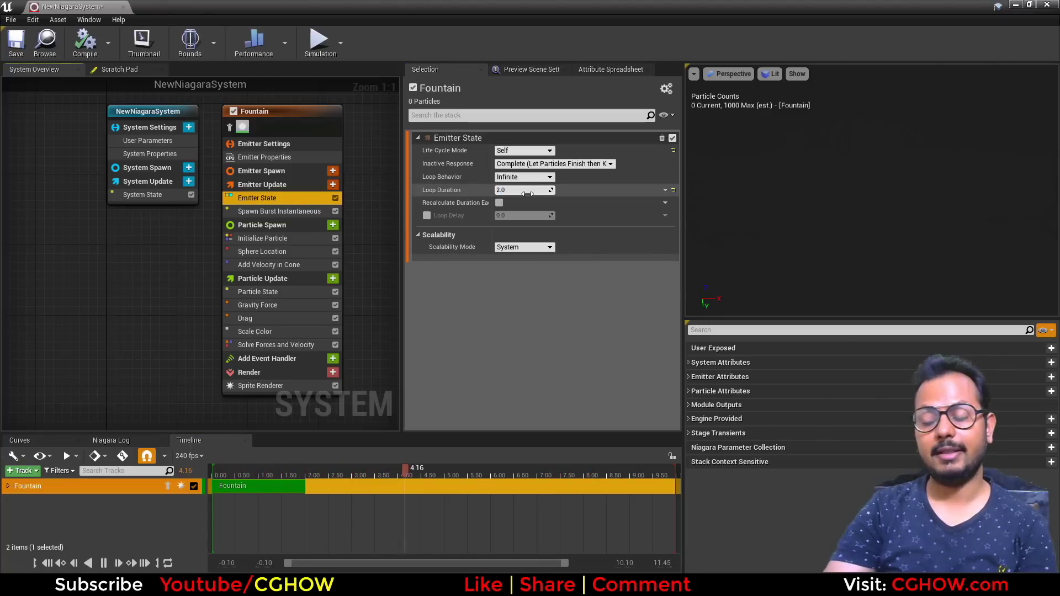
left_click(524, 190)
type("6")
key("Return")
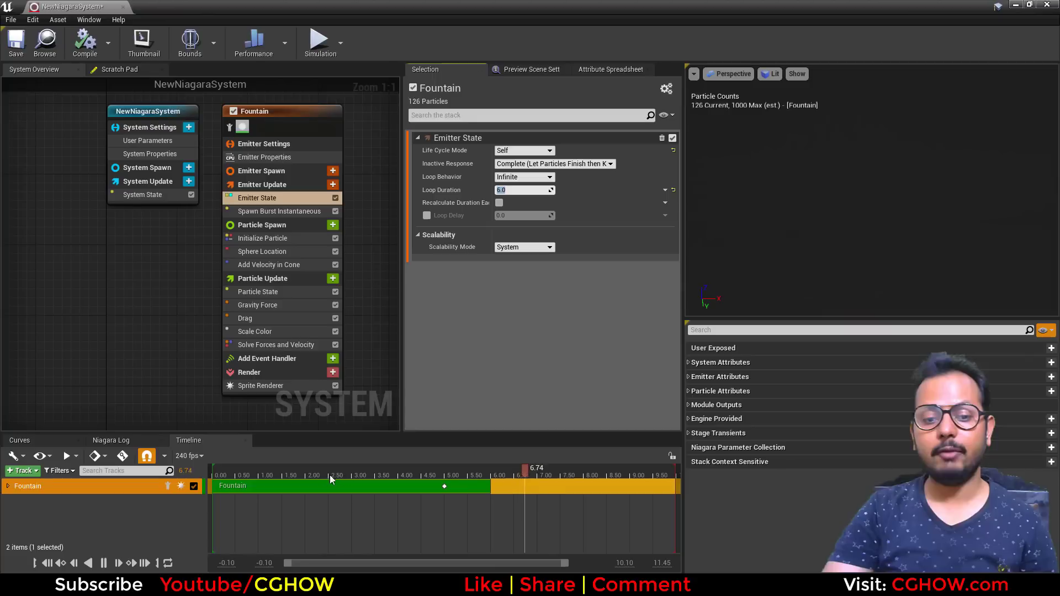
left_click(249, 470)
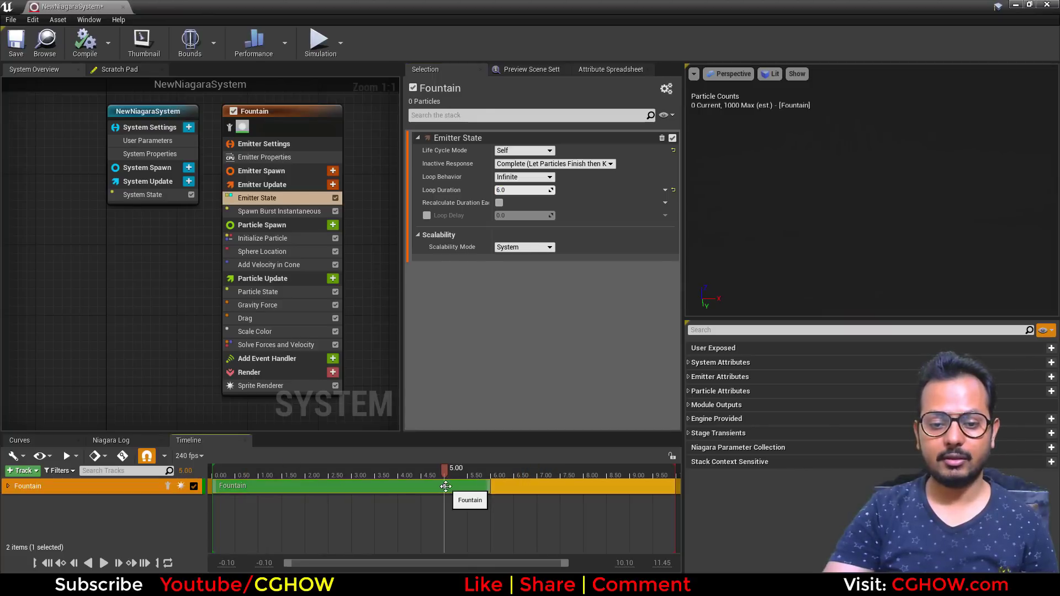
left_click_drag(446, 486, 232, 497)
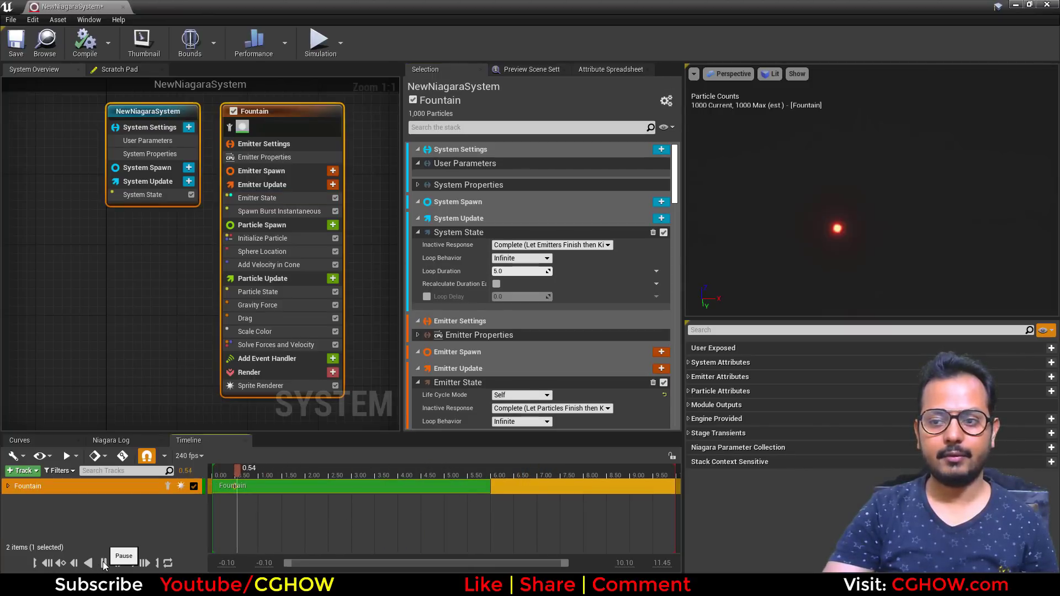
- Expand the Fountain track and key the burst's Spawn Count at about 0.97 s to add a second burst
left_click(104, 563)
left_click_drag(278, 473, 259, 474)
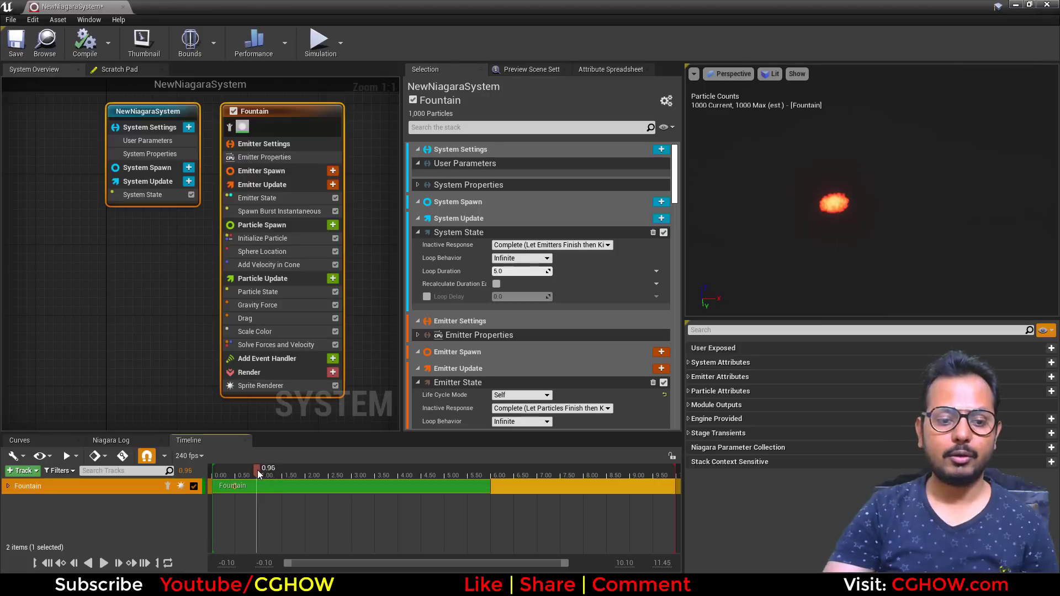
left_click(8, 486)
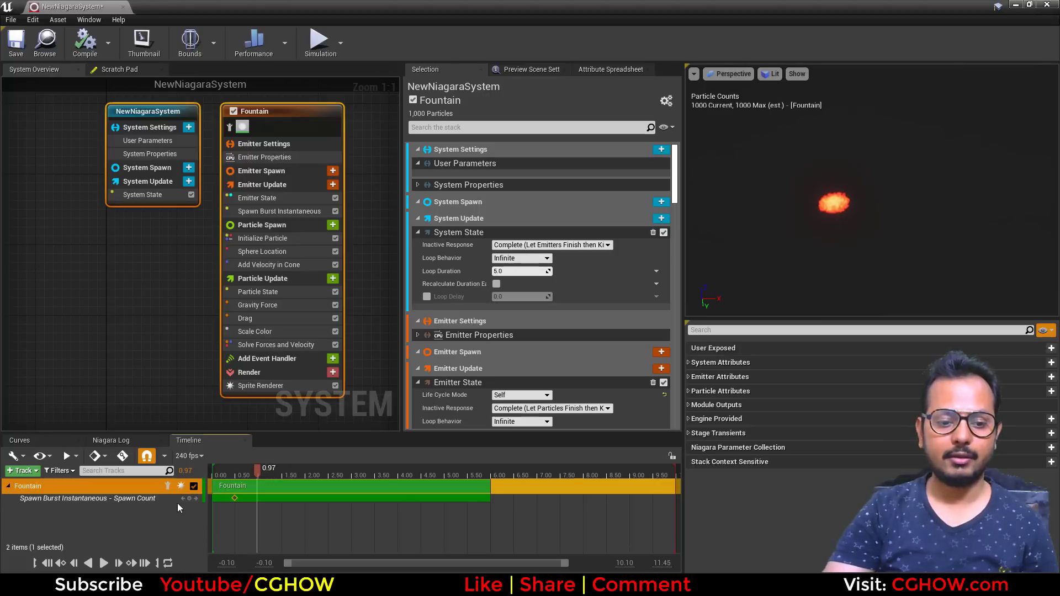
left_click(189, 499)
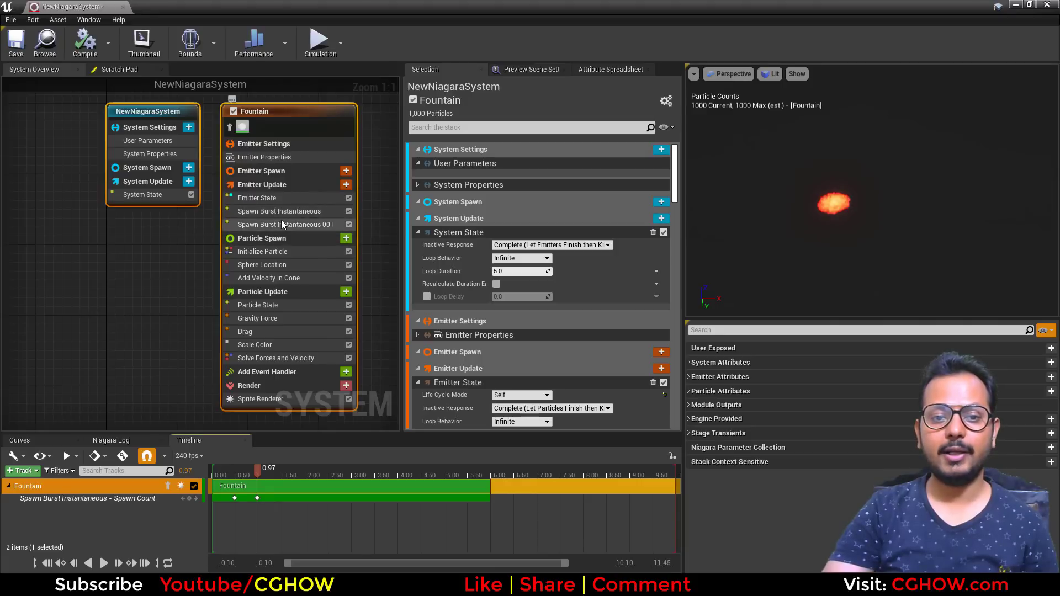
- Add more Spawn Count keys at about 1.82 s and 2.70 s and play the preview
left_click_drag(267, 467, 296, 473)
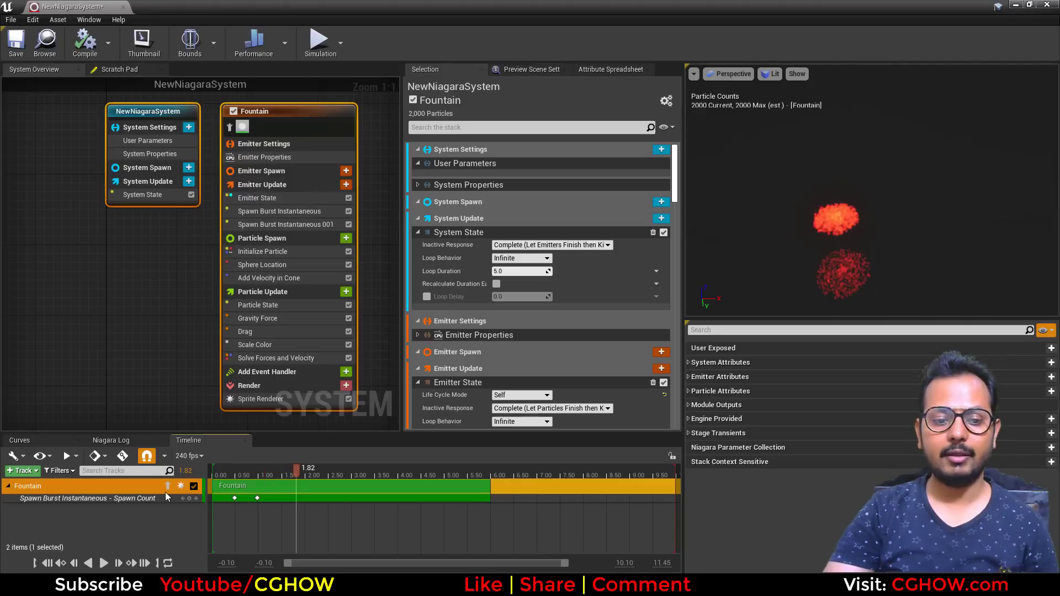
left_click(188, 498)
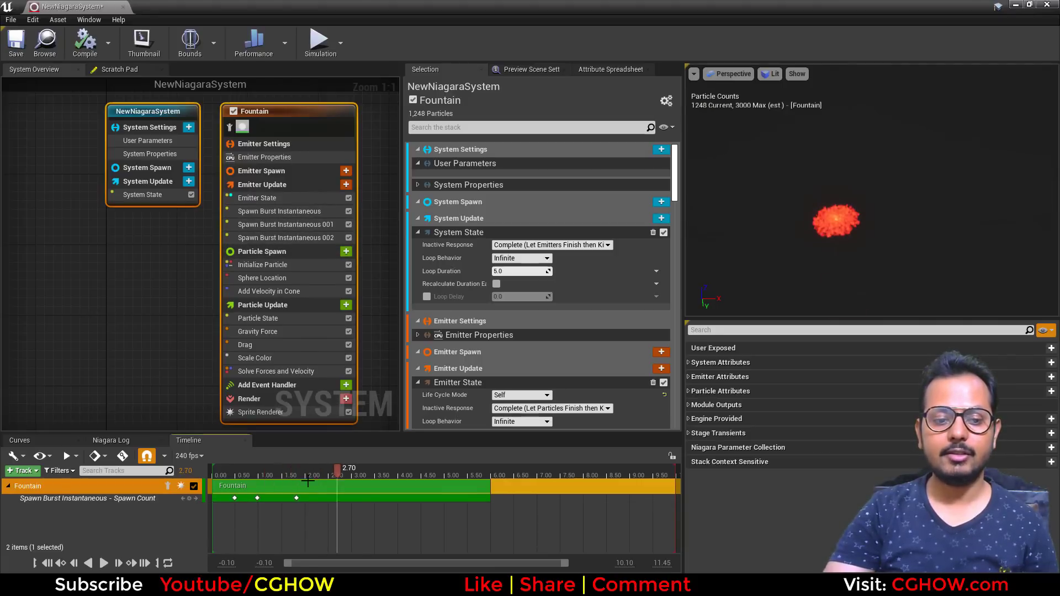
left_click(189, 497)
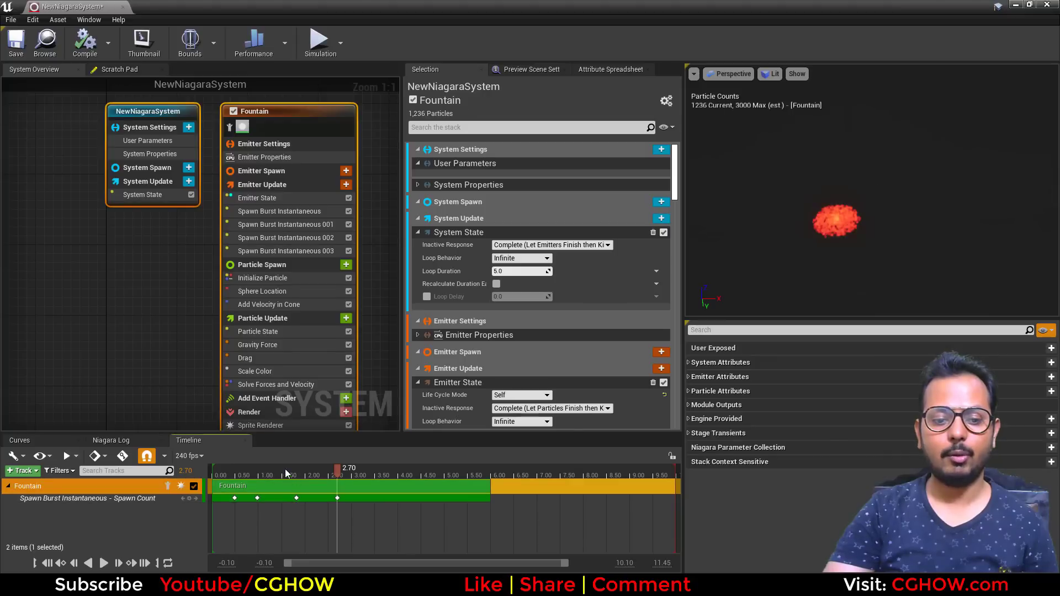
left_click(105, 562)
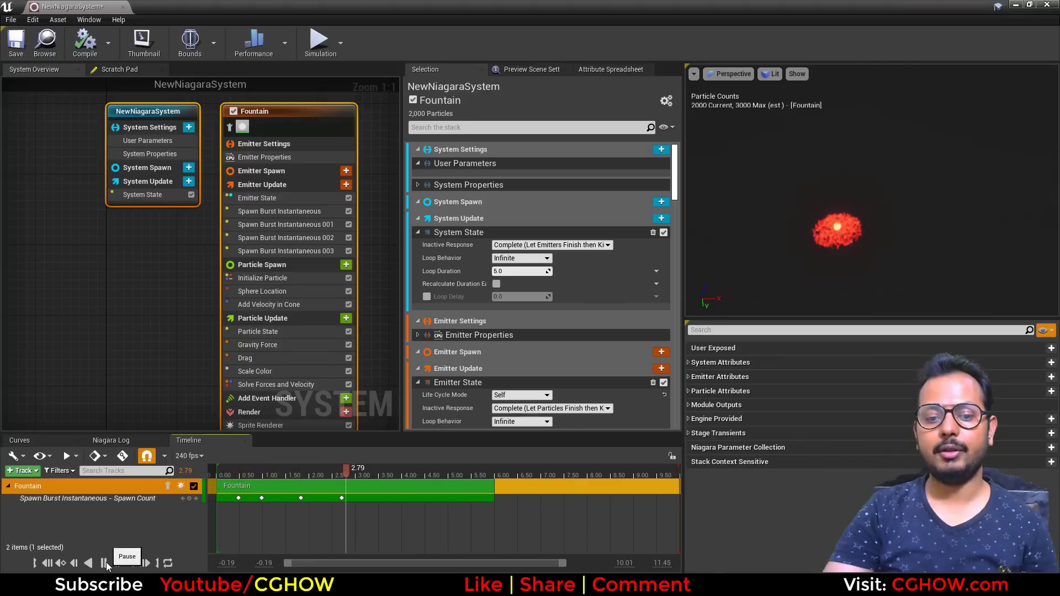
- Review each Spawn Burst Instantaneous module's spawn count and spawn time and expand a burst's advanced options
left_click(284, 213)
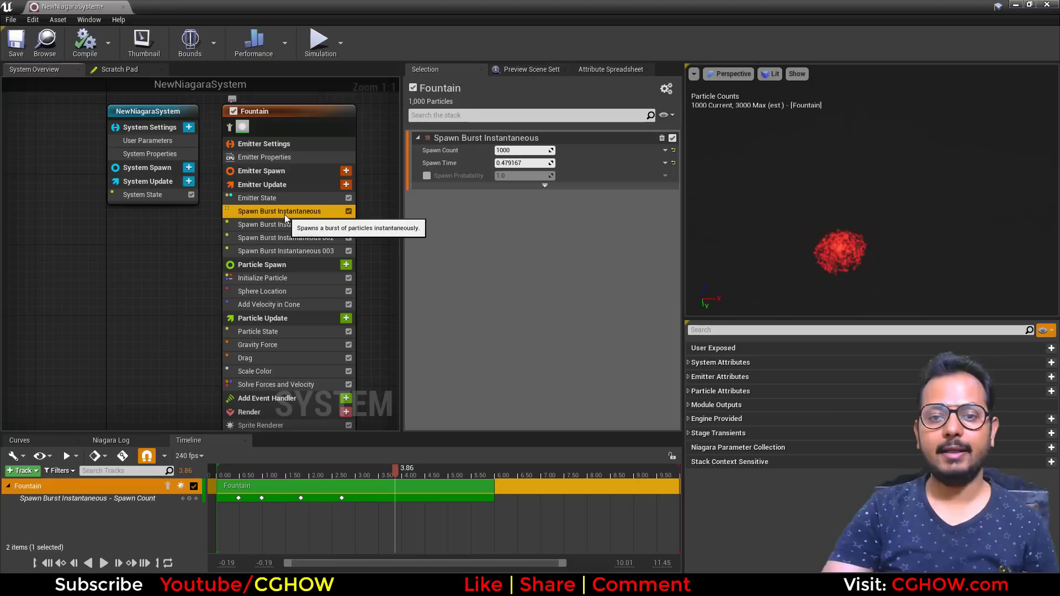
left_click(295, 226)
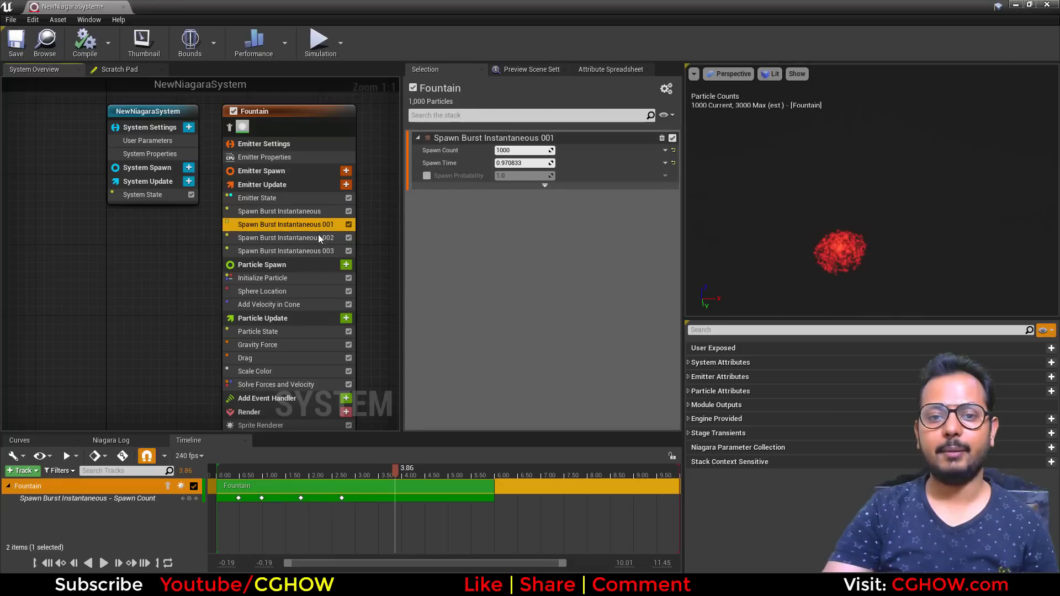
left_click(323, 238)
left_click(317, 251)
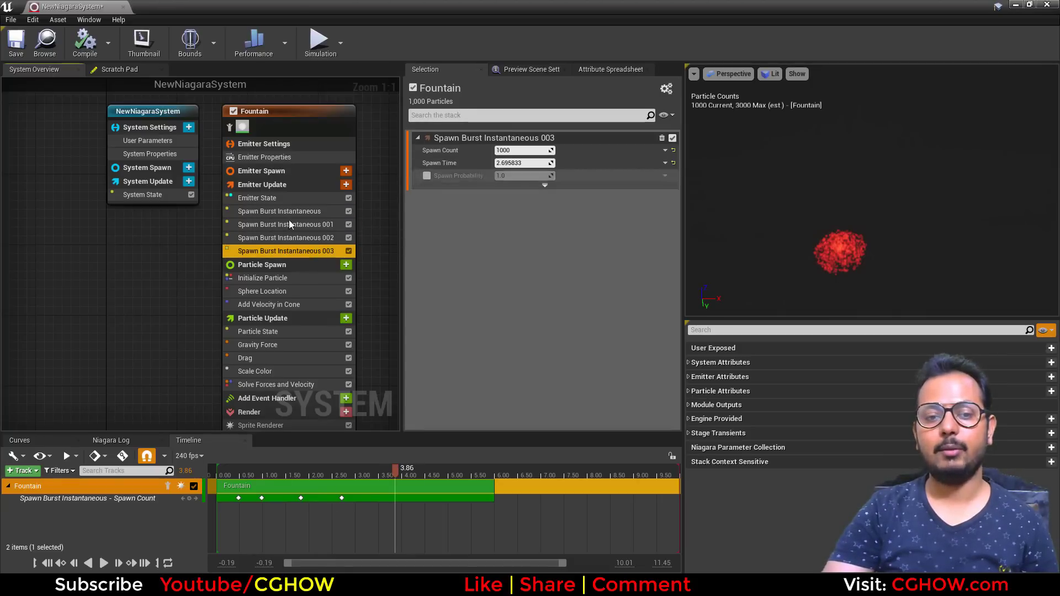
left_click(287, 238)
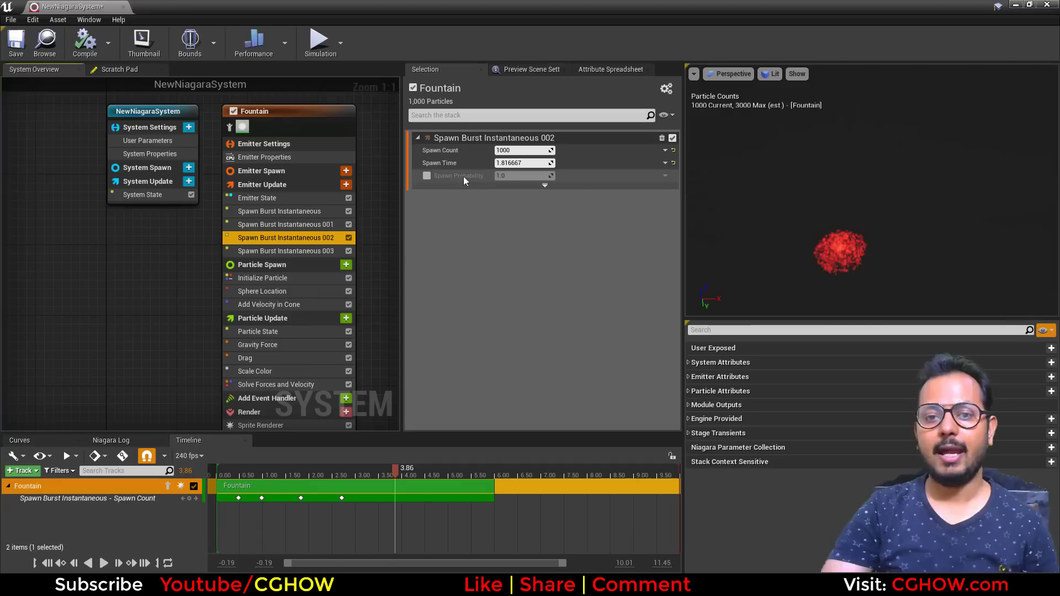
left_click(544, 185)
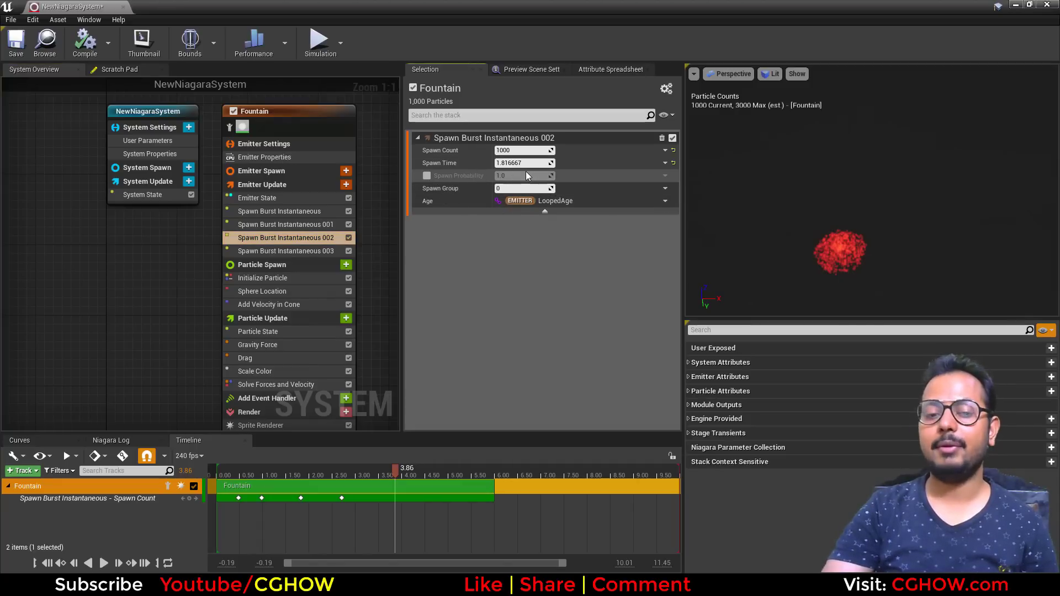
- Delete all four Spawn Burst Instantaneous modules from Emitter Update
left_click(310, 249)
key("Delete")
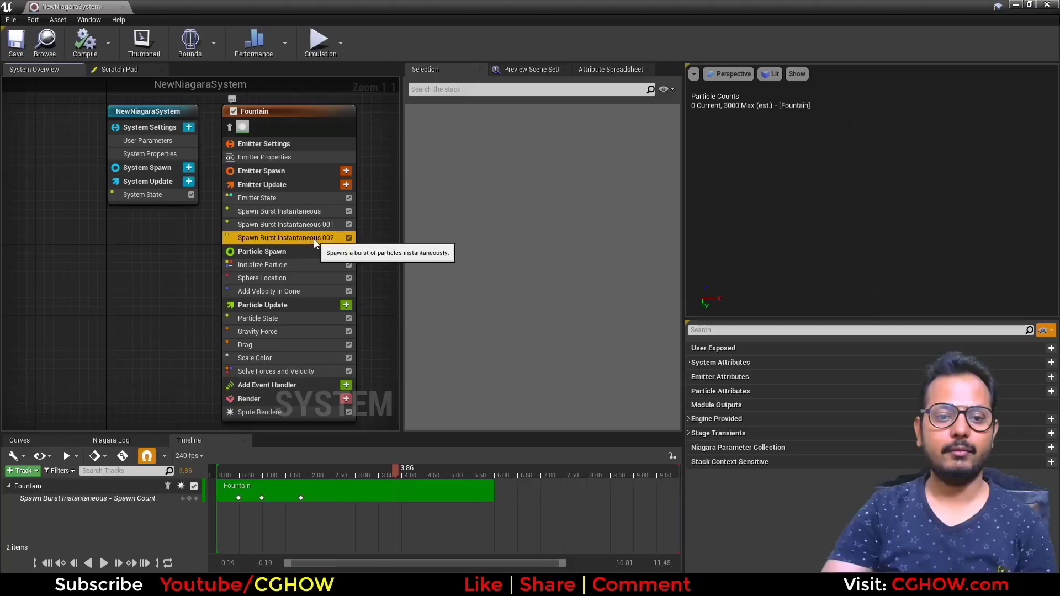
key("Delete")
left_click(310, 223)
key("Delete")
left_click(299, 210)
key("Delete")
- Add a Spawn Per Unit module from the Spawning category to Emitter Update
left_click(326, 186)
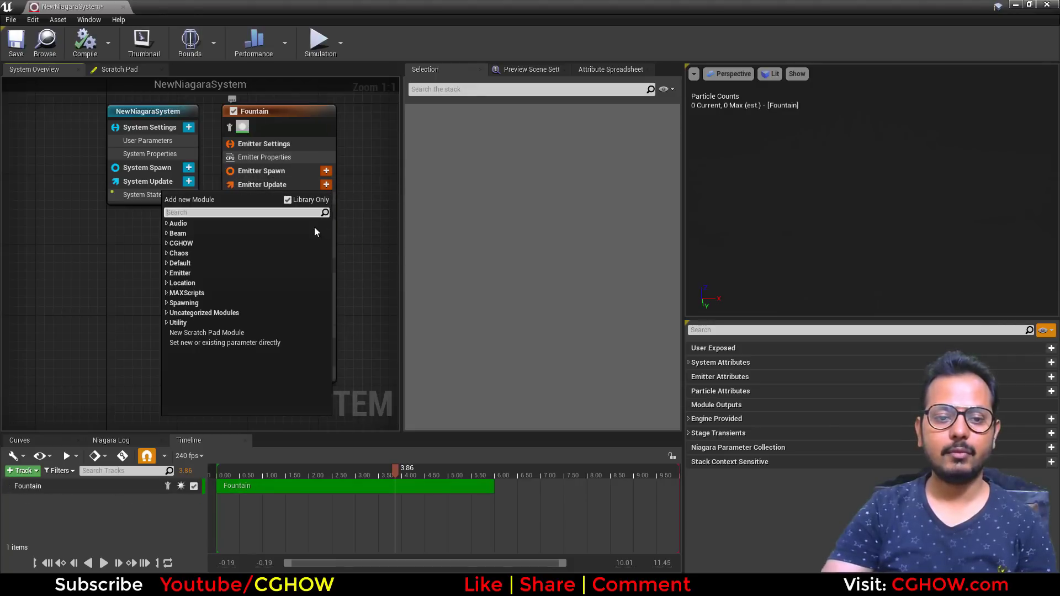
left_click(166, 303)
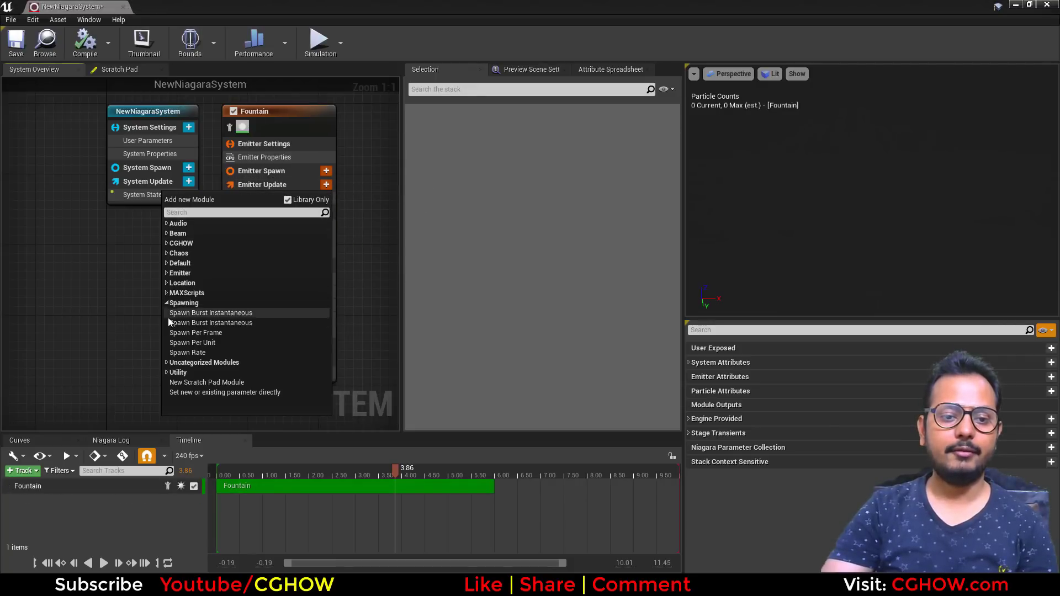
left_click(223, 345)
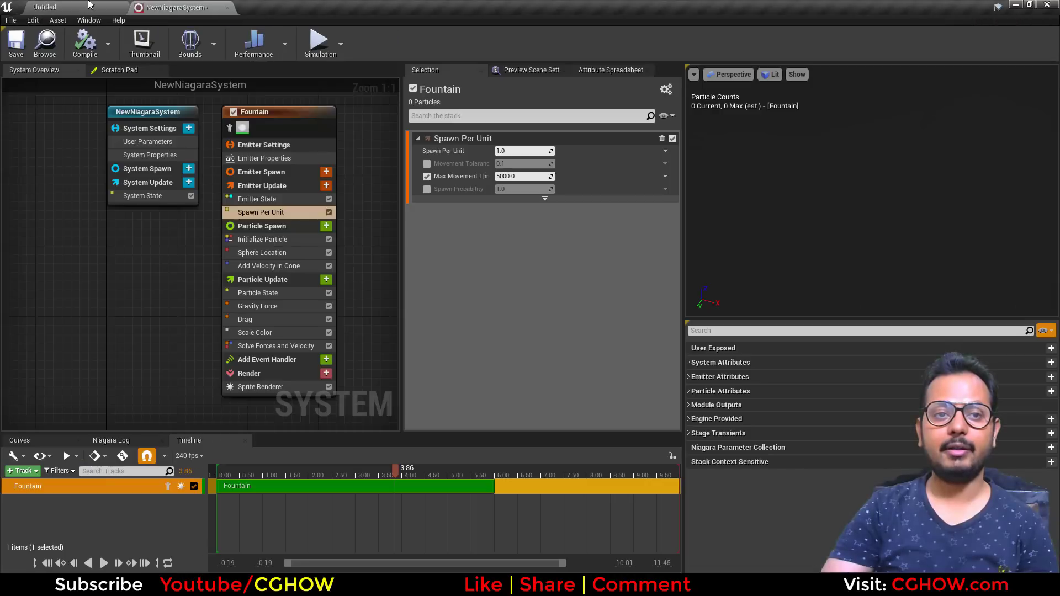
- Place the NewNiagaraSystem asset in the level and move the actor sideways
left_click(61, 7)
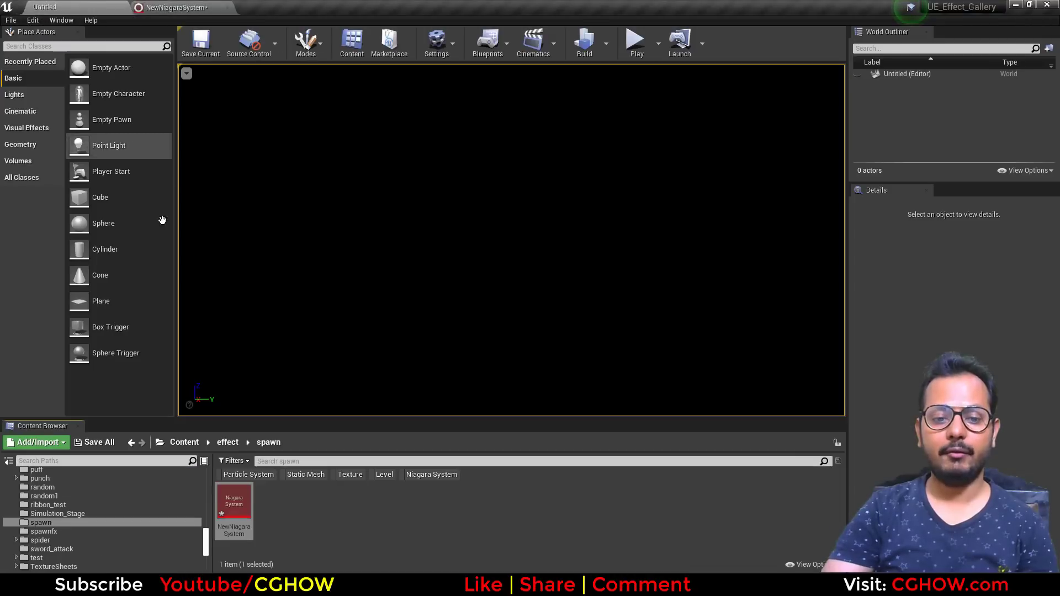
left_click_drag(242, 526, 587, 191)
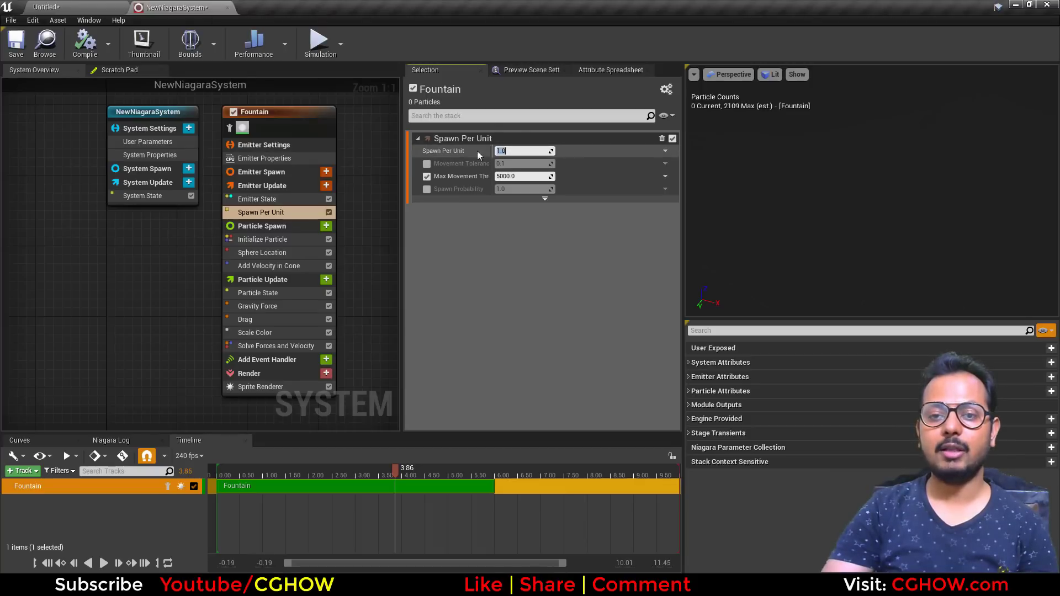
left_click(106, 5)
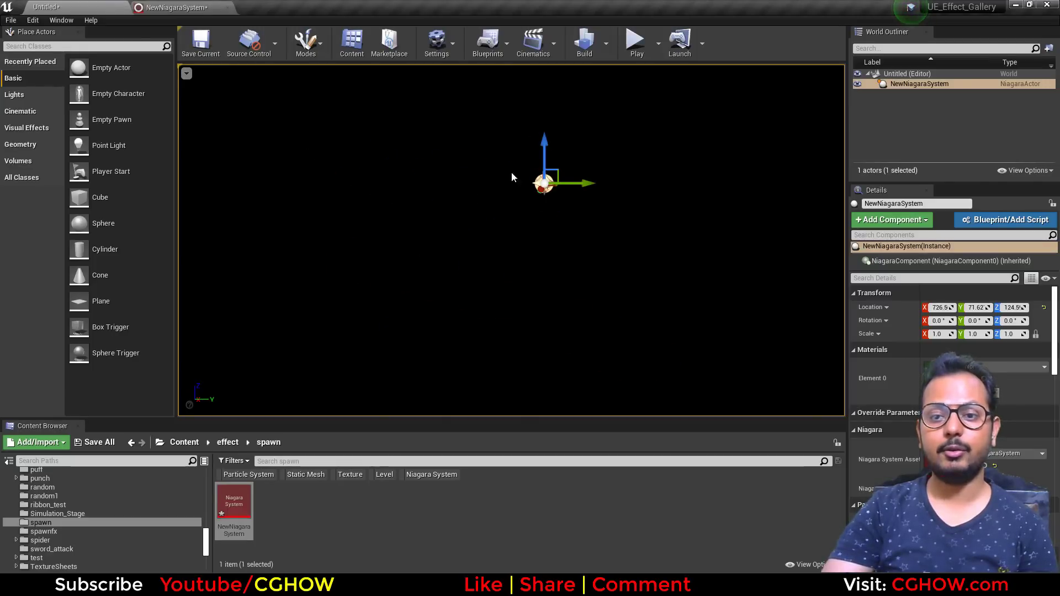
left_click_drag(585, 182, 470, 182)
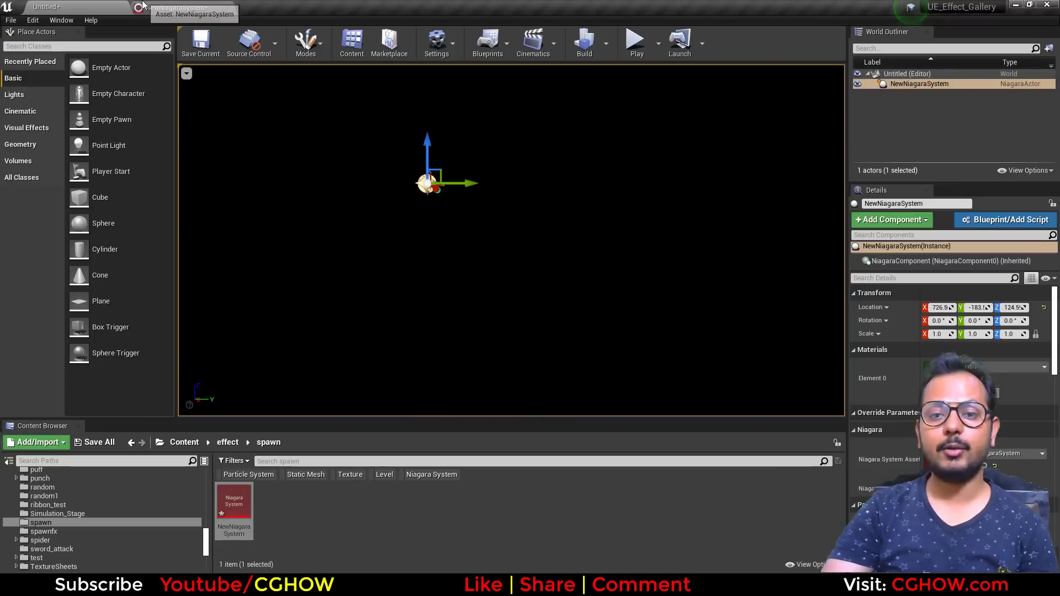
- Set Spawn Per Unit to 0.01 and move the actor in the level to preview the trail
left_click(176, 7)
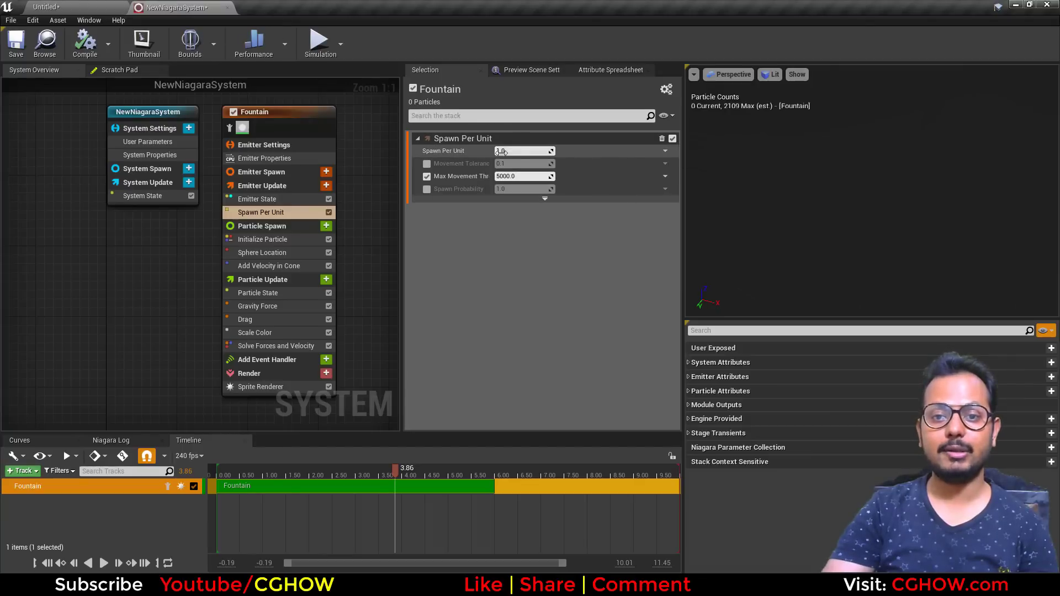
type("0.01")
key("Return")
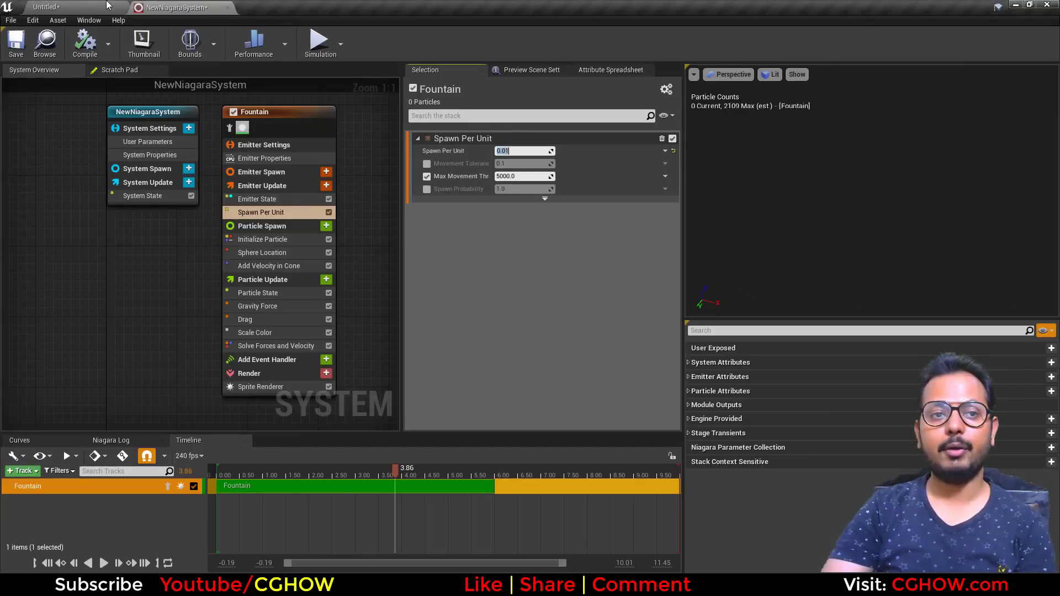
left_click(103, 7)
left_click_drag(468, 181, 614, 213)
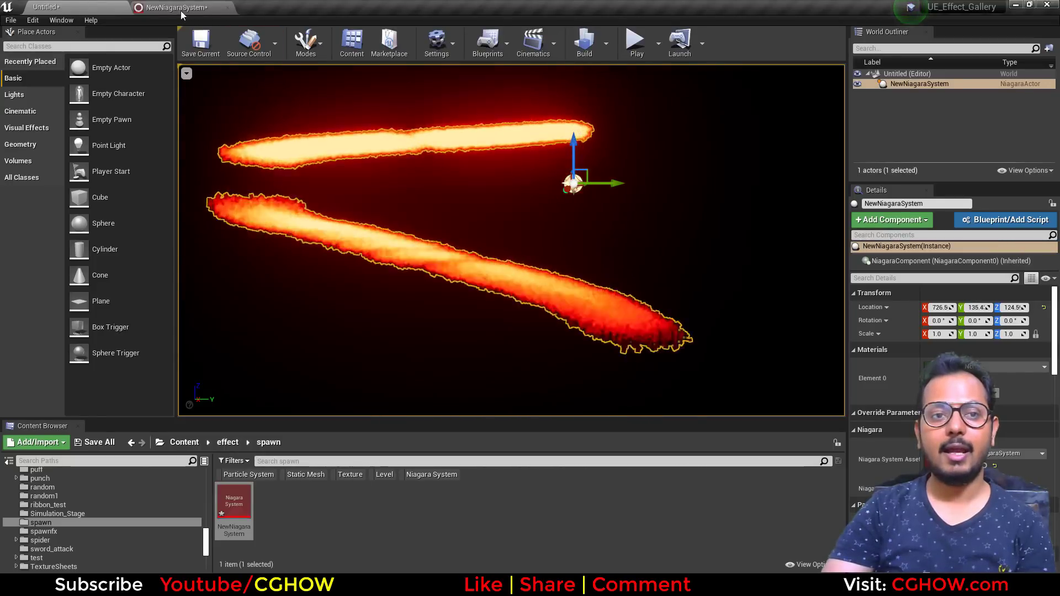
- Set Spawn Per Unit to 1 and move the actor in the level again to compare
left_click(178, 7)
left_click(523, 151)
type("1")
key("Return")
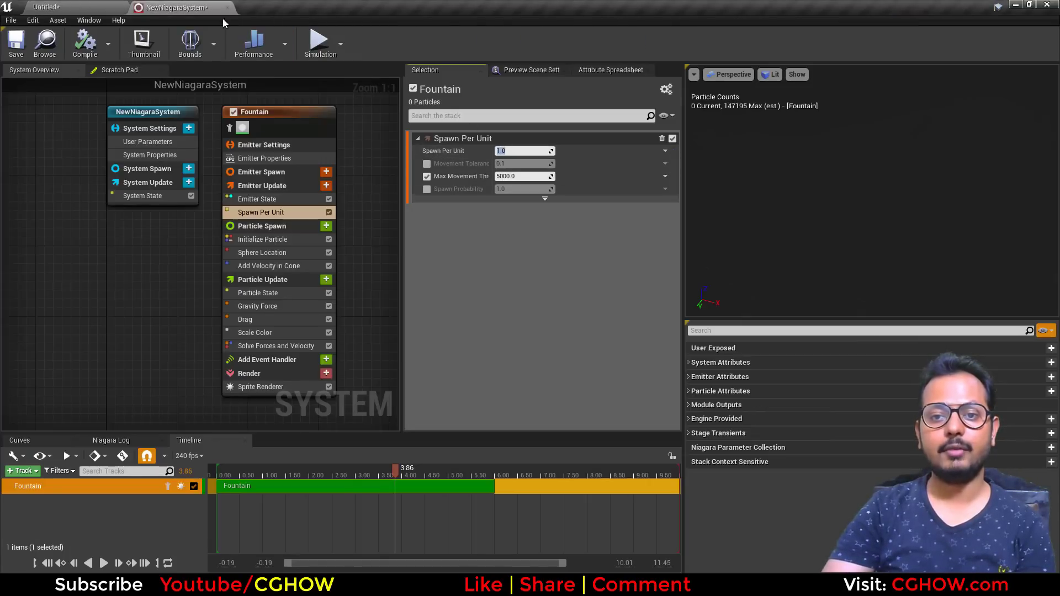
left_click(79, 6)
left_click_drag(614, 184, 609, 217)
- Duplicate the Niagara system asset and place the copy in the level
left_click(193, 4)
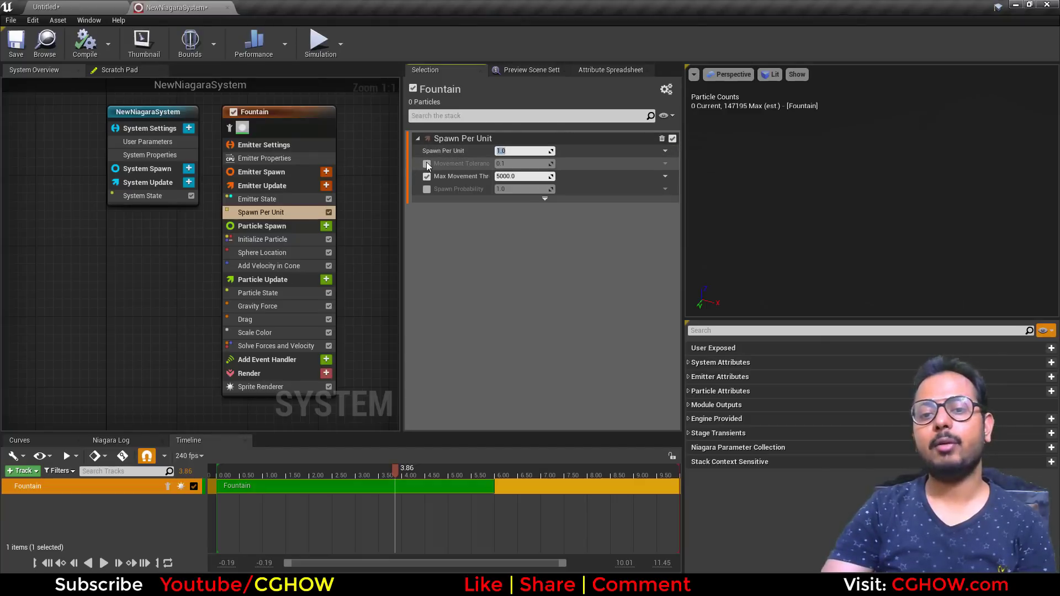
left_click(528, 199)
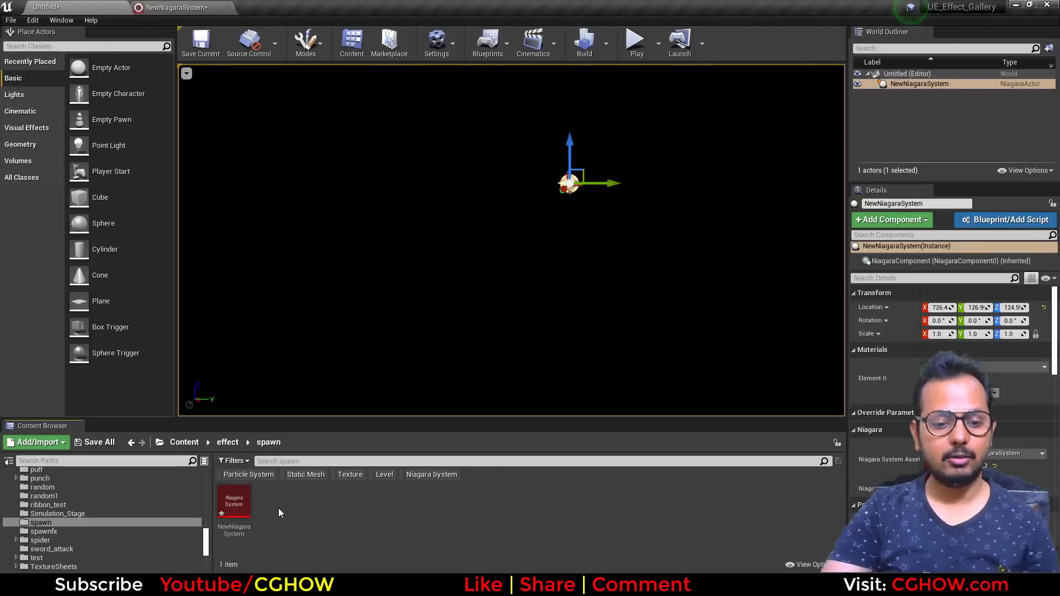
left_click(234, 505)
key("ctrl+w")
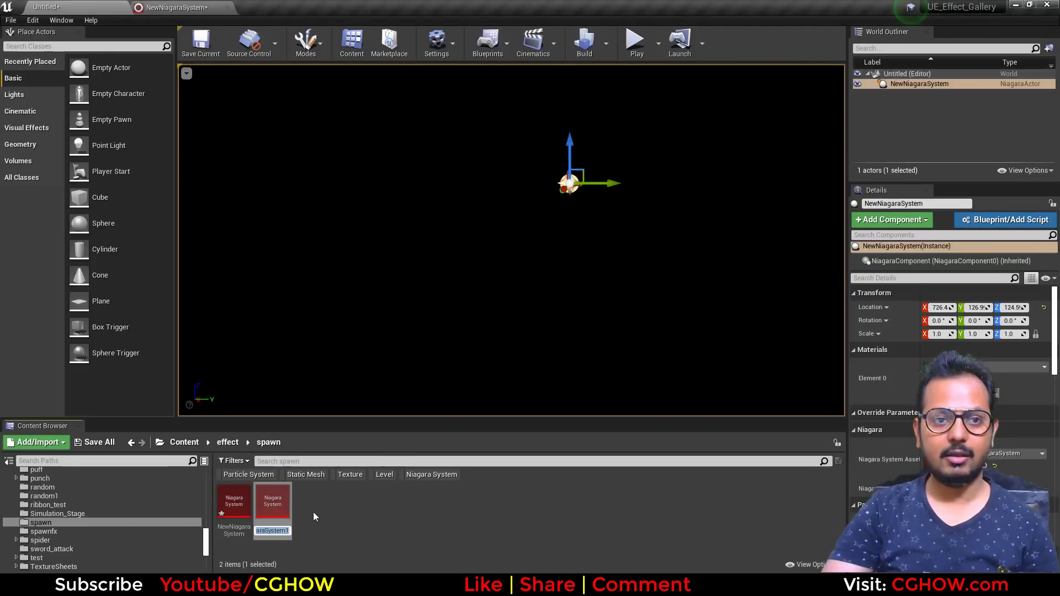
left_click_drag(273, 503, 565, 233)
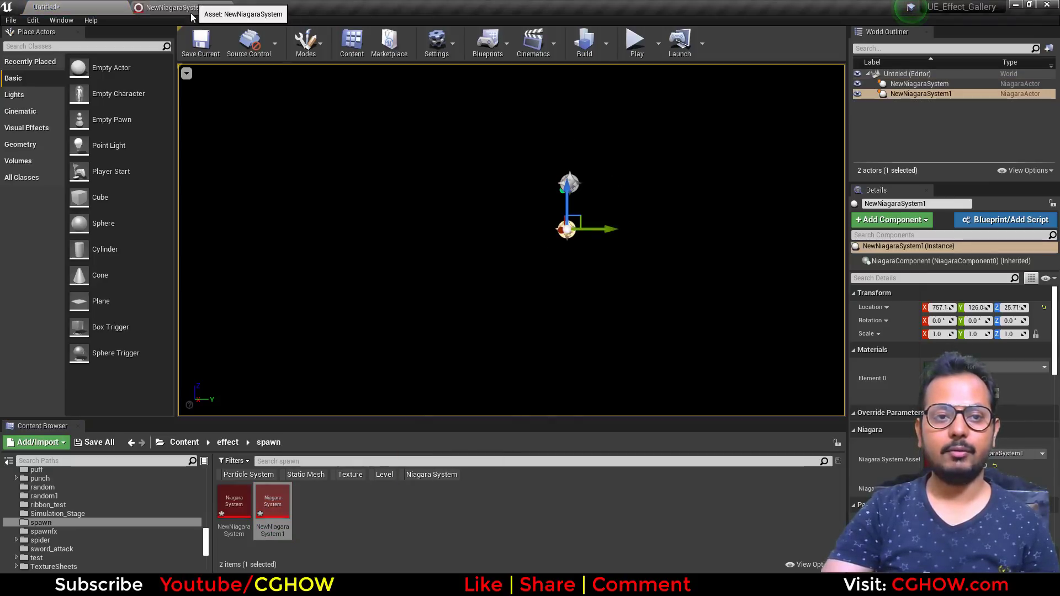
- Close the system editor and rename the two Niagara system assets to 1 and 2
left_click(226, 7)
left_click(234, 503)
key("F2")
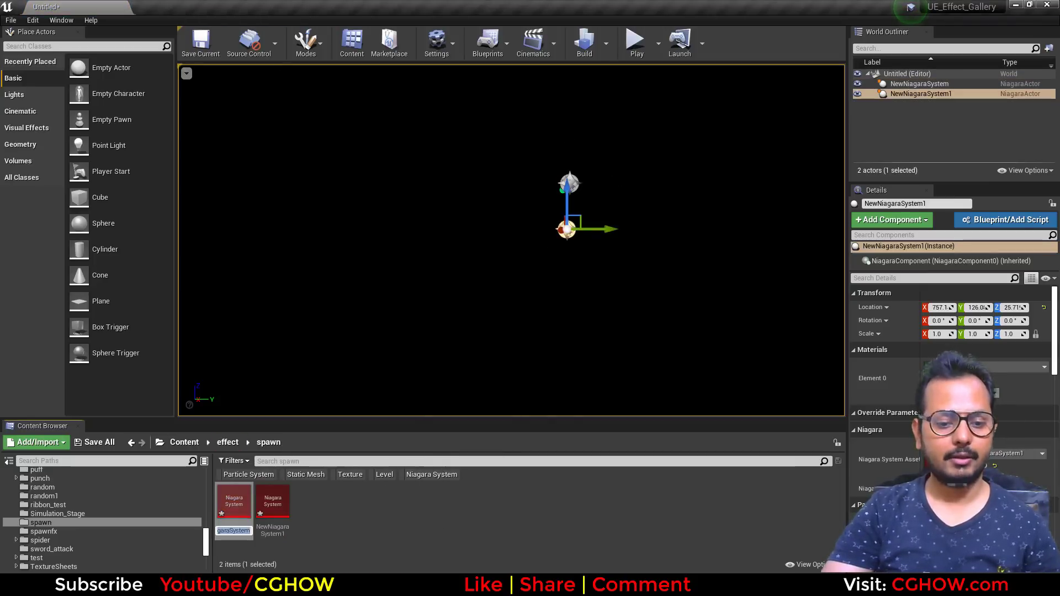
key("Return")
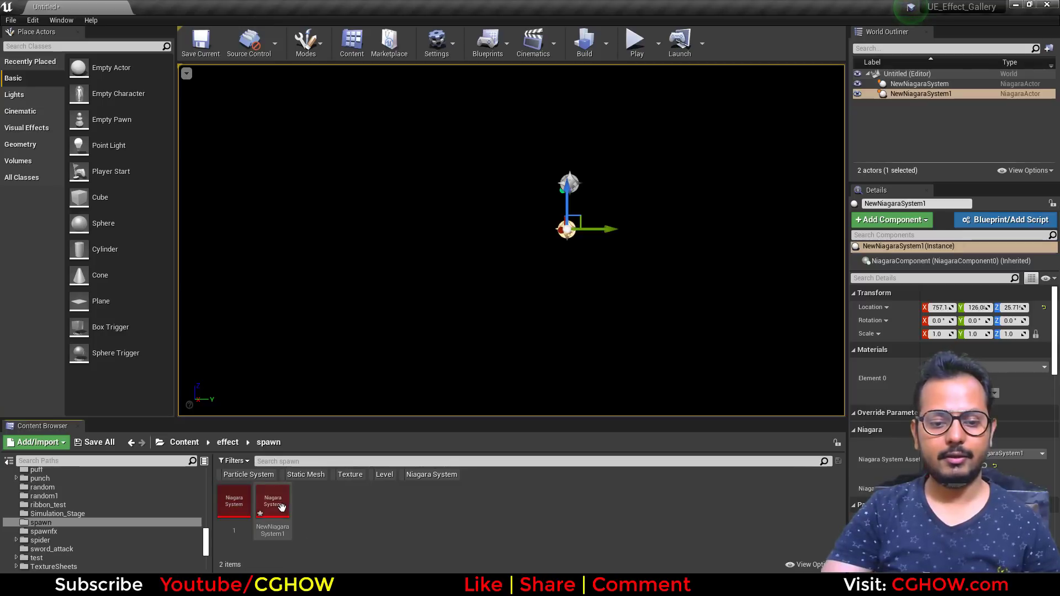
left_click(278, 505)
key("F2")
type("2")
key("Return")
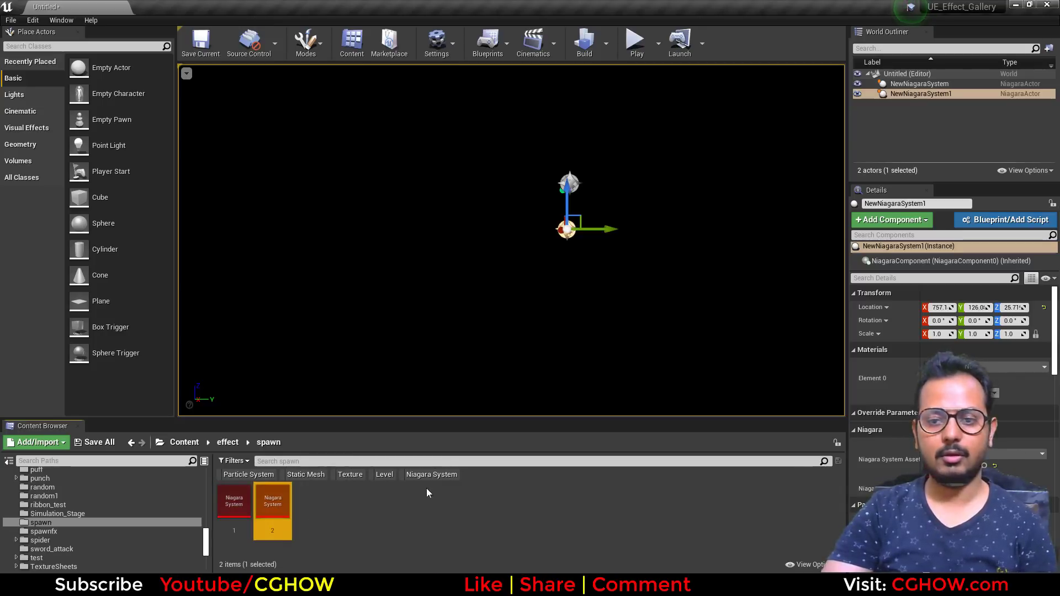
- Delete the placed Niagara actors from the level
right_click_drag(607, 138, 612, 139)
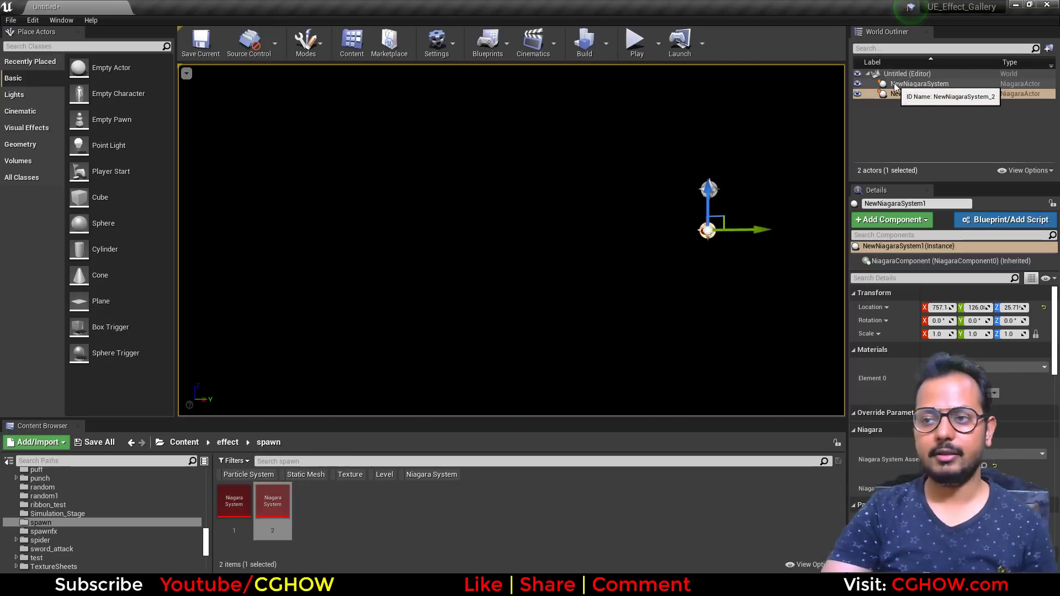
left_click(919, 84, "ctrl")
key("Delete")
- Place both systems 1 and 2 in the level and select actor 2
left_click(234, 503, "ctrl")
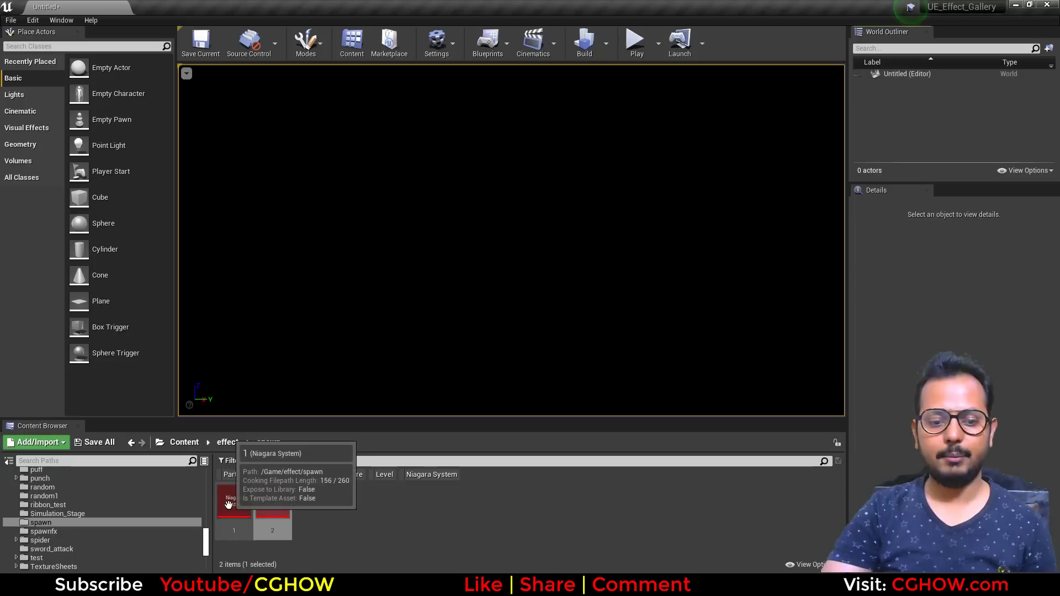
left_click_drag(237, 502, 533, 243)
left_click(804, 131)
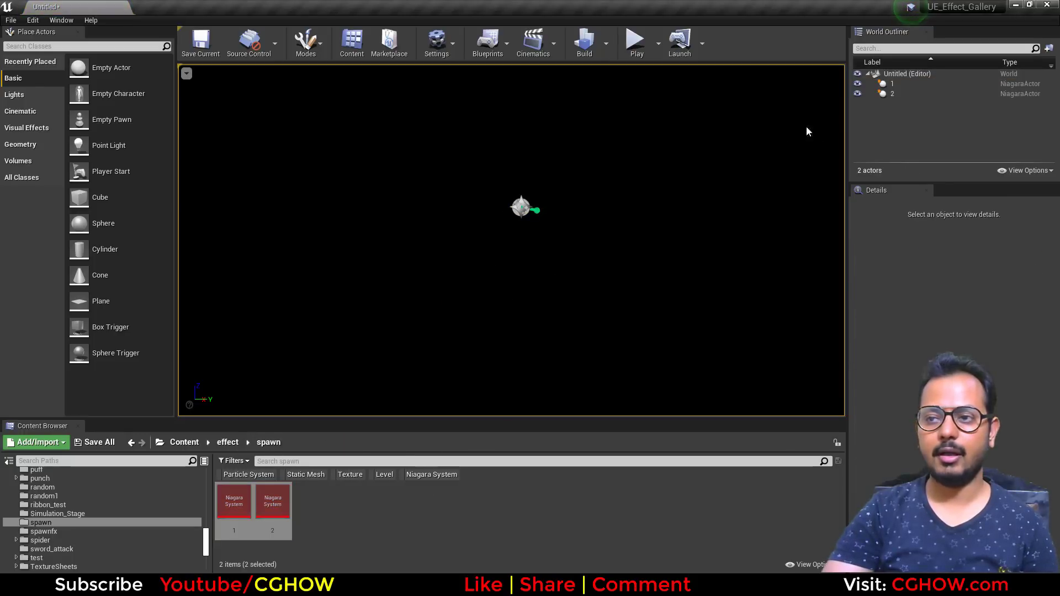
left_click(881, 94)
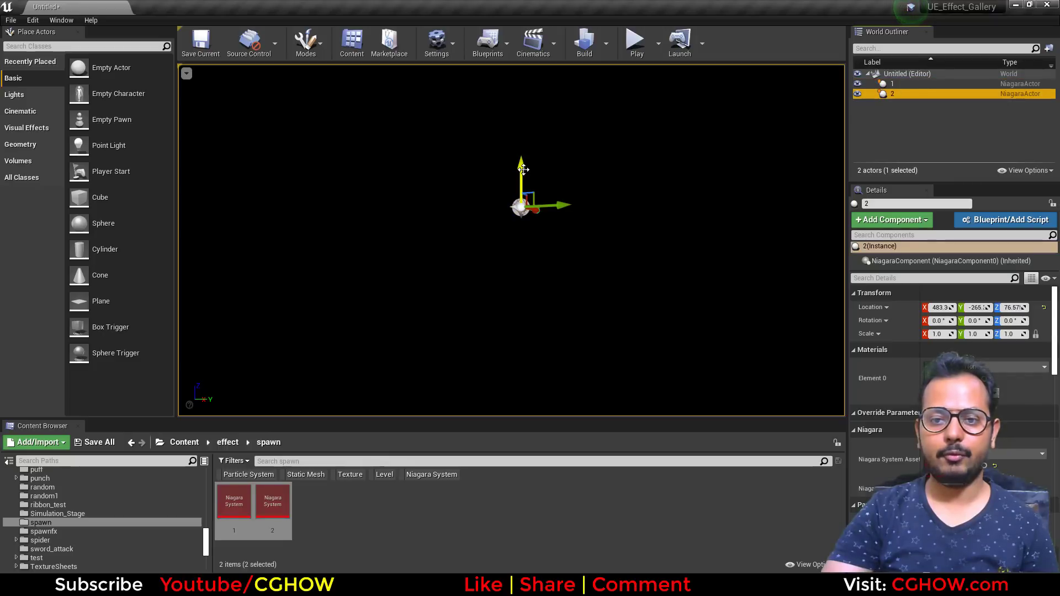